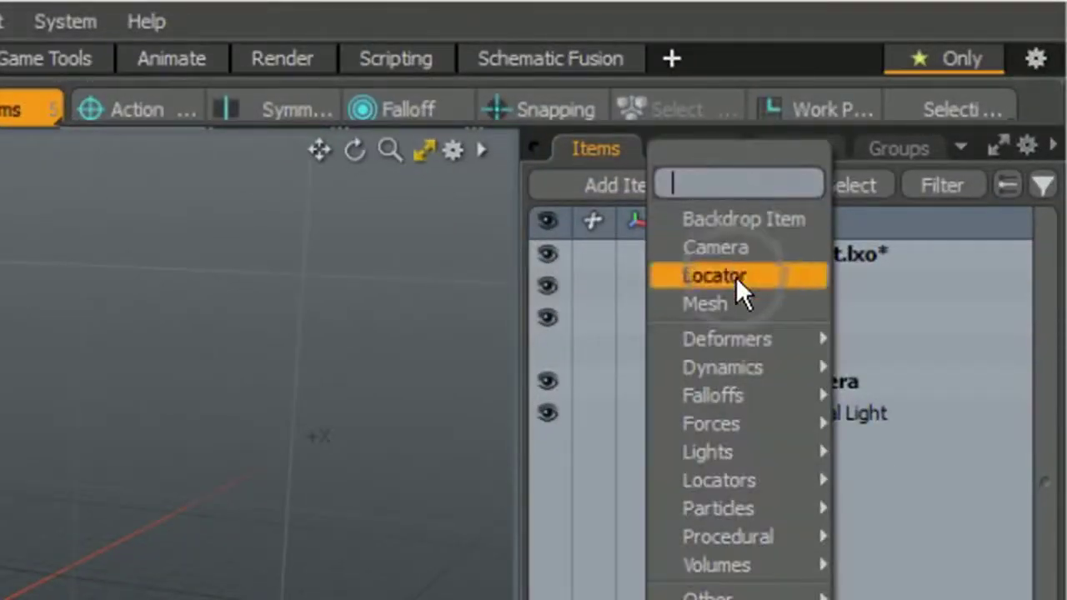
- Add a Group Locator item from the Locators category of Add Item
mouse_move(776, 483)
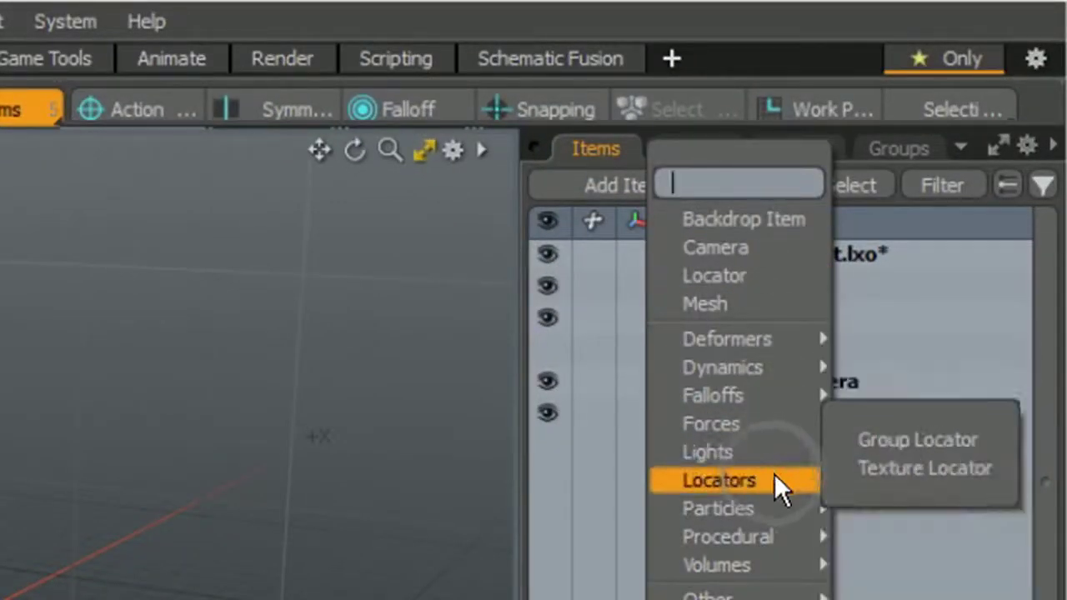
click(898, 442)
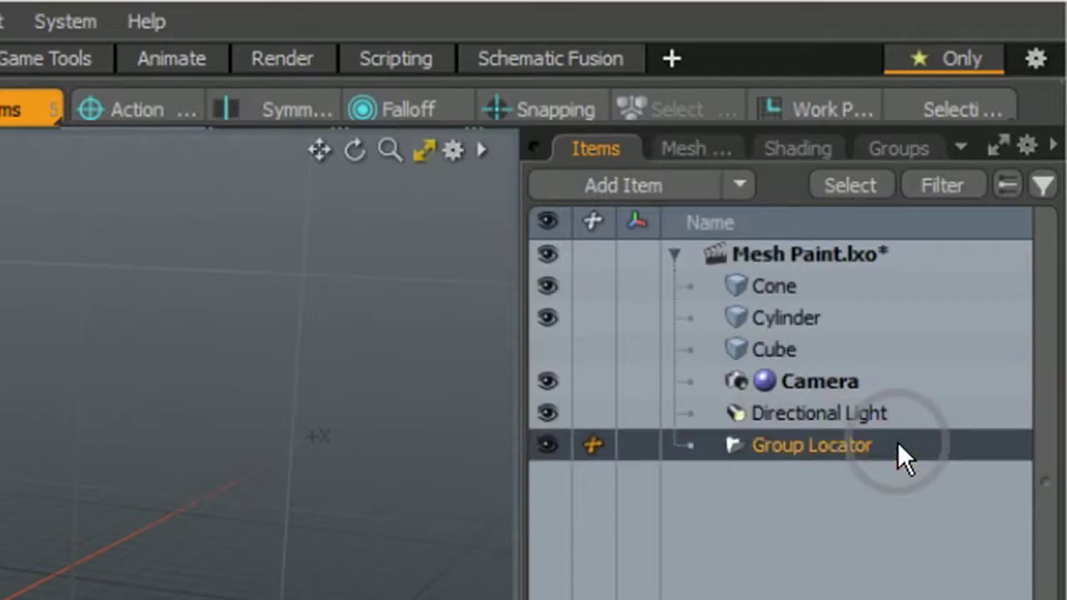
- Parent the Cone and Cylinder under the Group Locator and move the group above the Cube
click(748, 287)
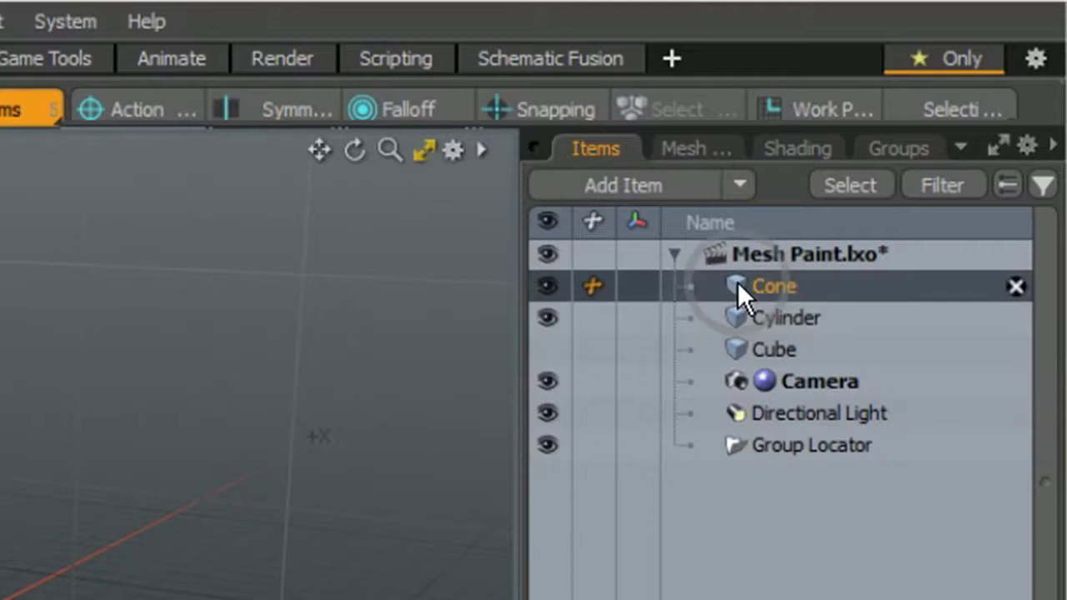
drag(736, 282, 749, 442)
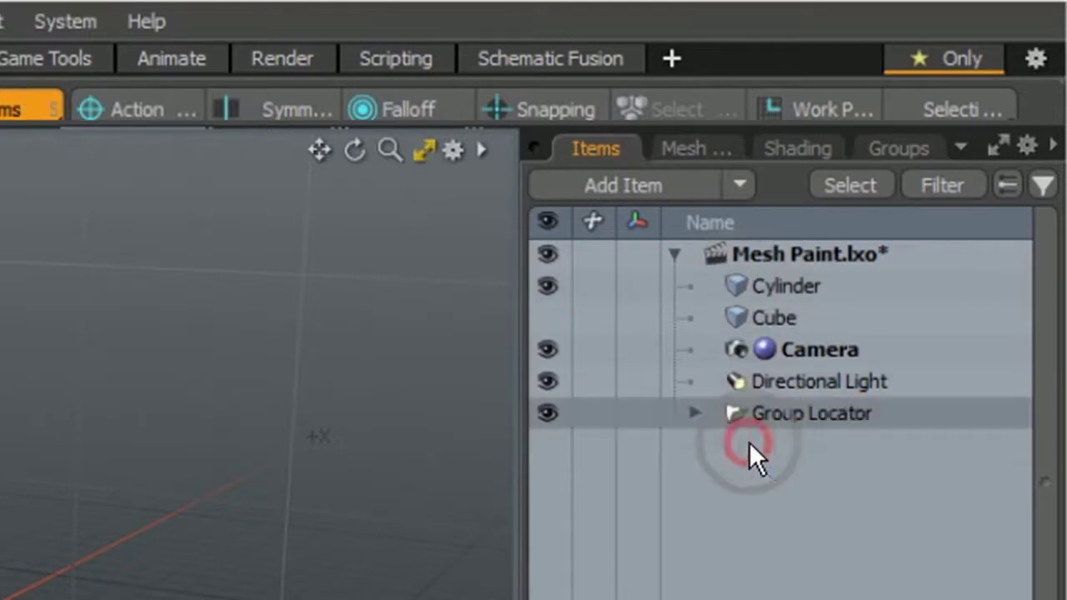
click(757, 285)
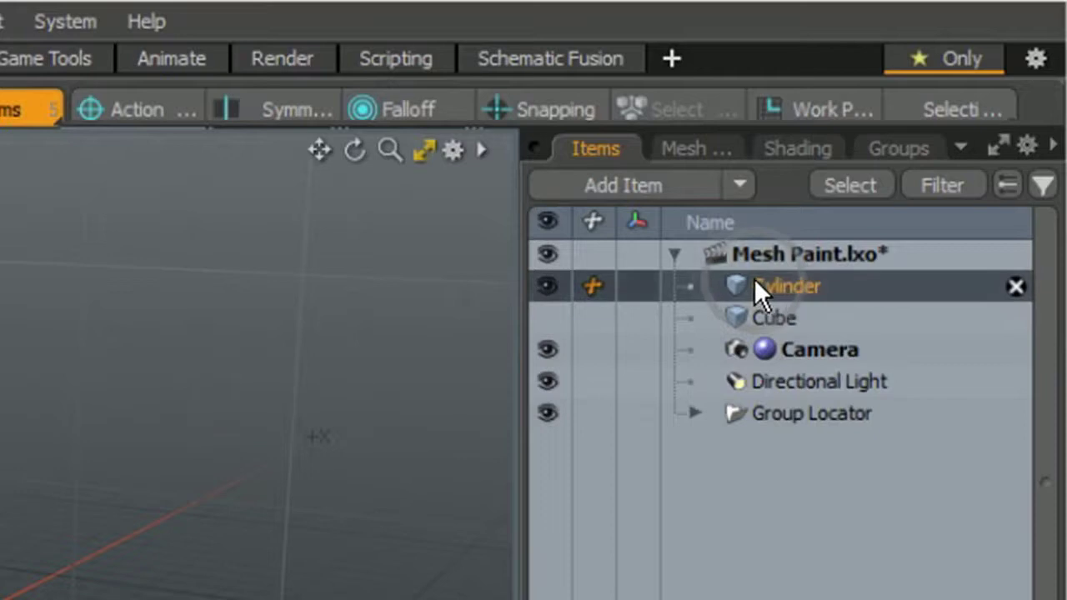
drag(746, 278, 742, 414)
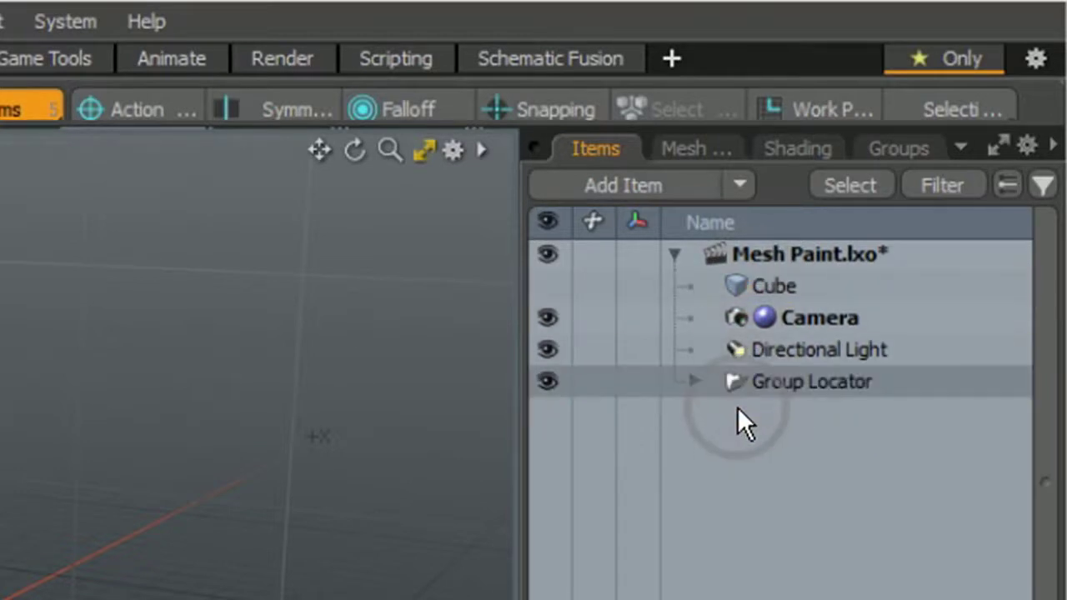
click(731, 289)
drag(732, 290, 733, 268)
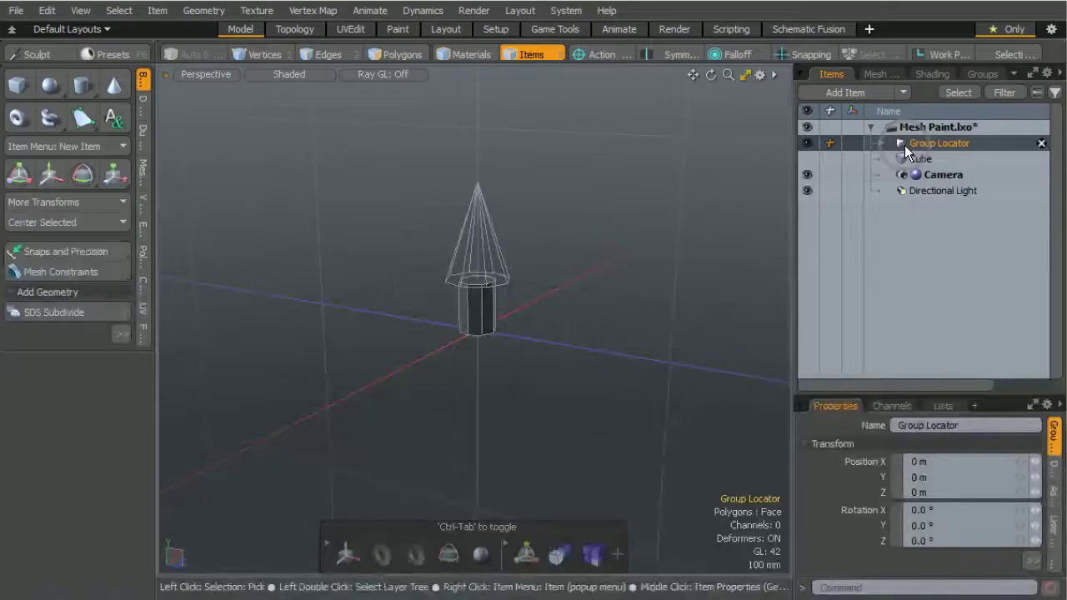
- Turn the Cube's visibility back on, select it, and enlarge the toolbox panel
click(806, 156)
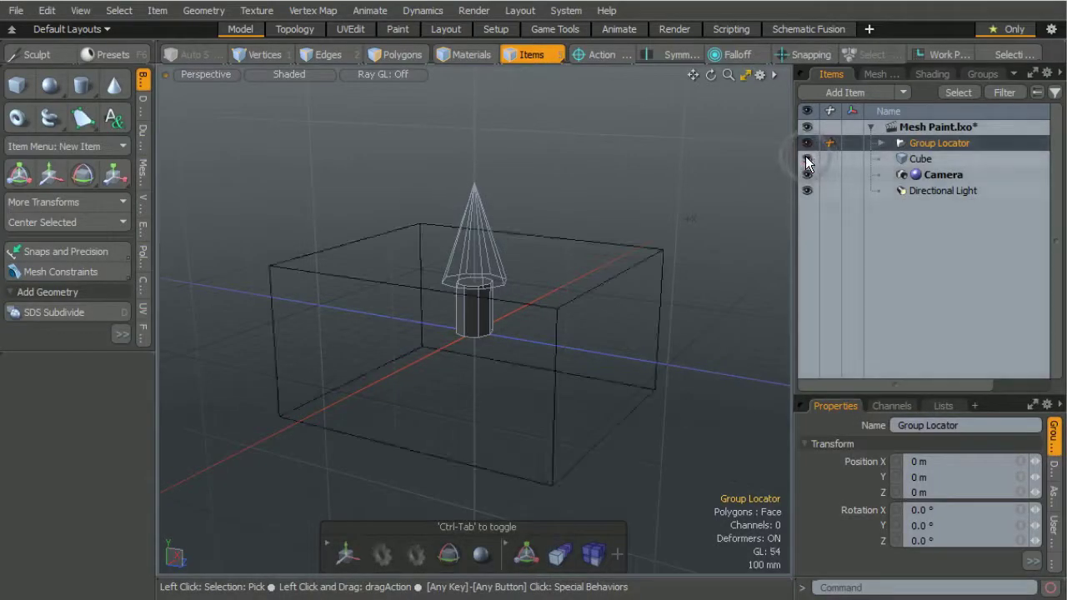
click(919, 159)
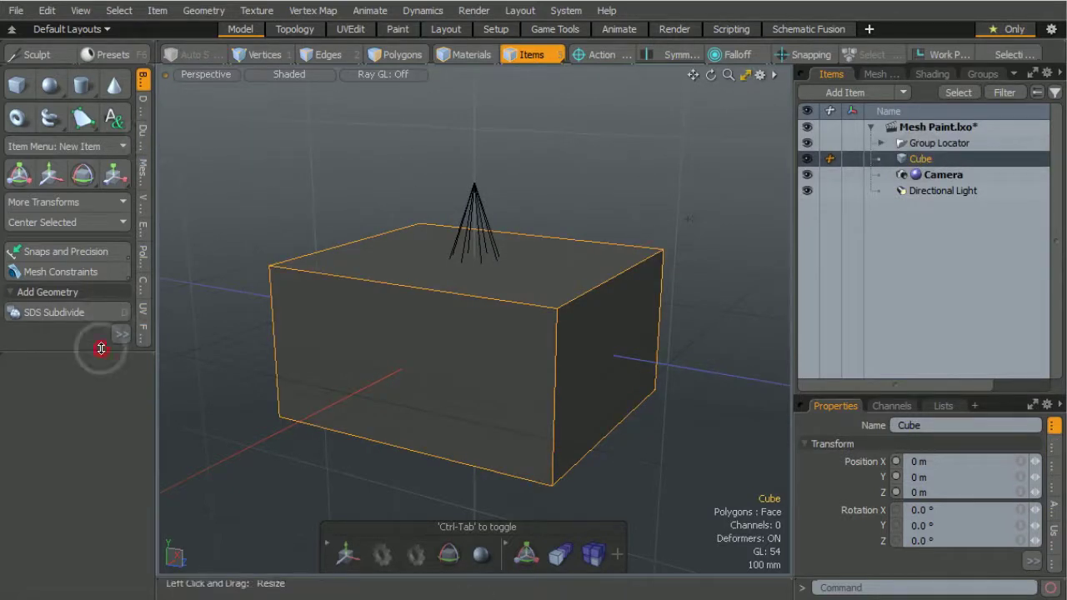
drag(101, 348, 127, 469)
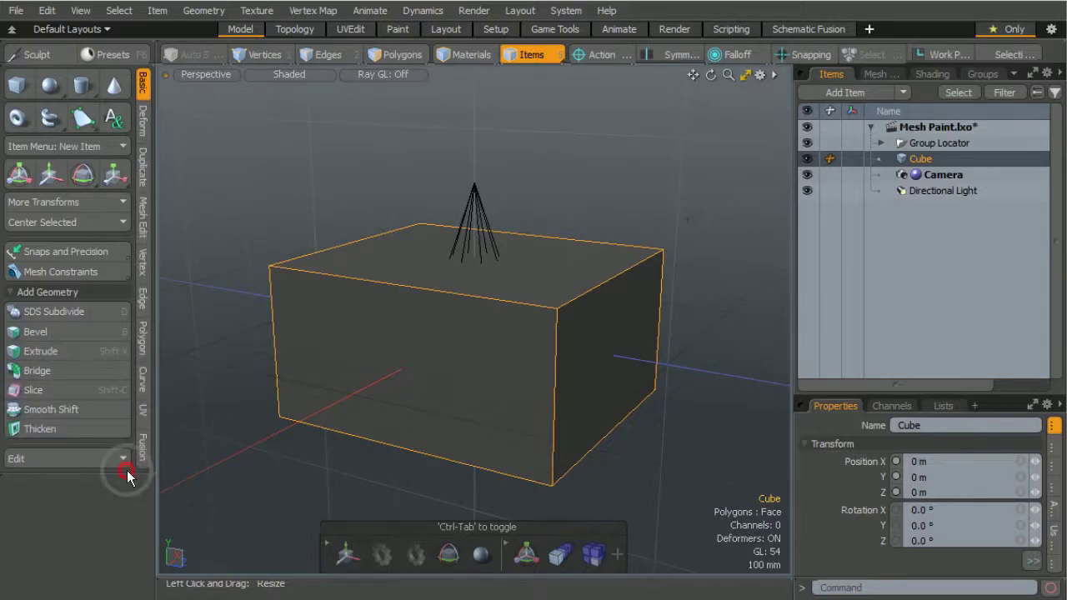
- Activate Mesh Paint Instance from the Duplicate tab and expand its settings panel
click(143, 169)
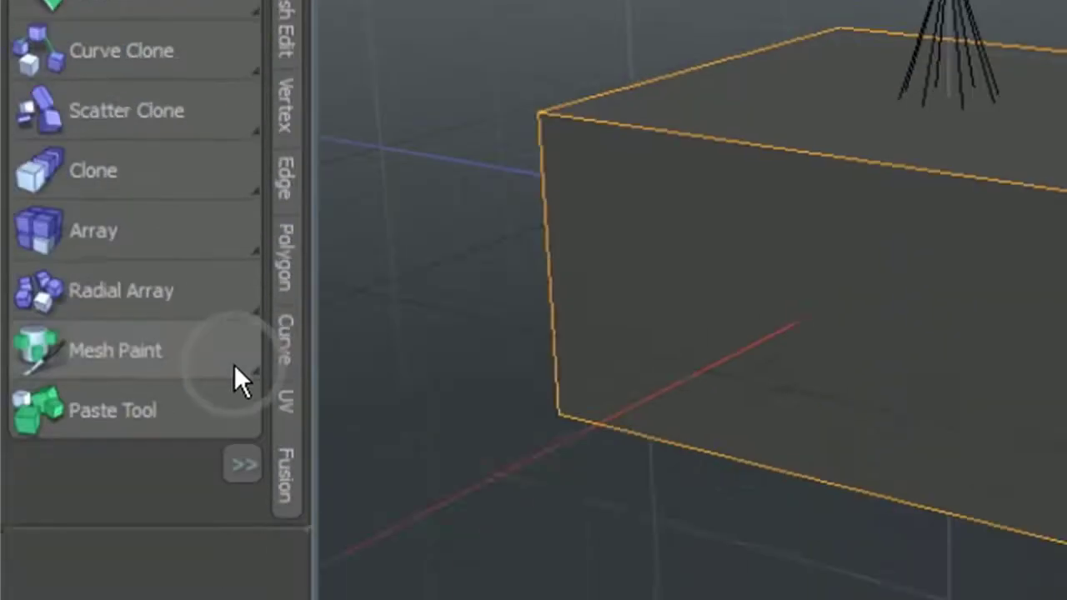
drag(234, 185, 247, 239)
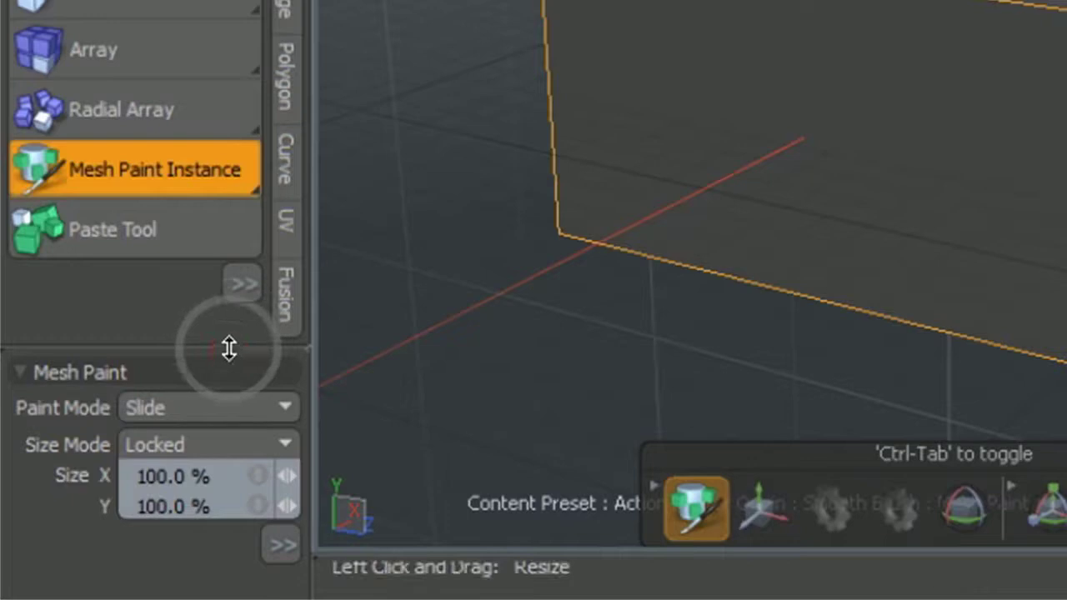
mouse_move(226, 347)
mouse_down()
mouse_move(298, 64)
mouse_move(298, 0)
mouse_up()
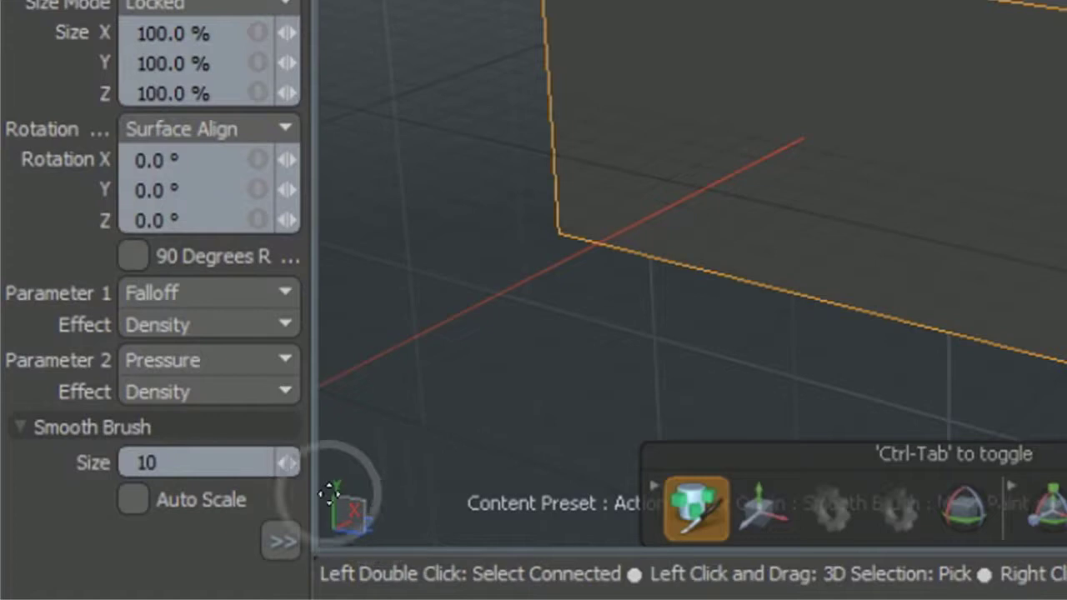
drag(299, 0, 299, 0)
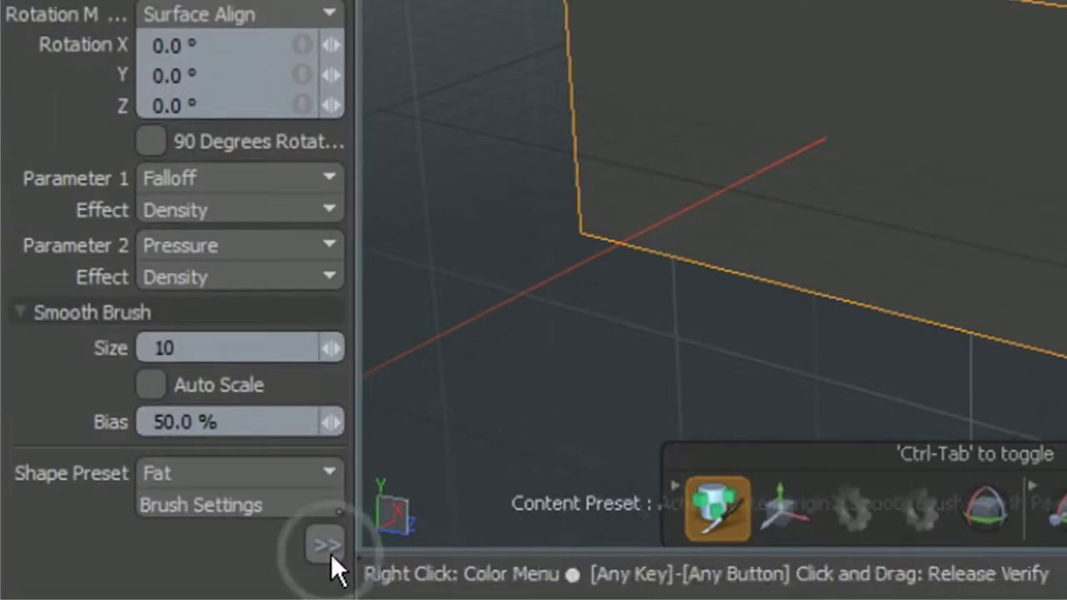
- In the Item Effector, set Source to Specific Item and Item to Group Locator
click(327, 546)
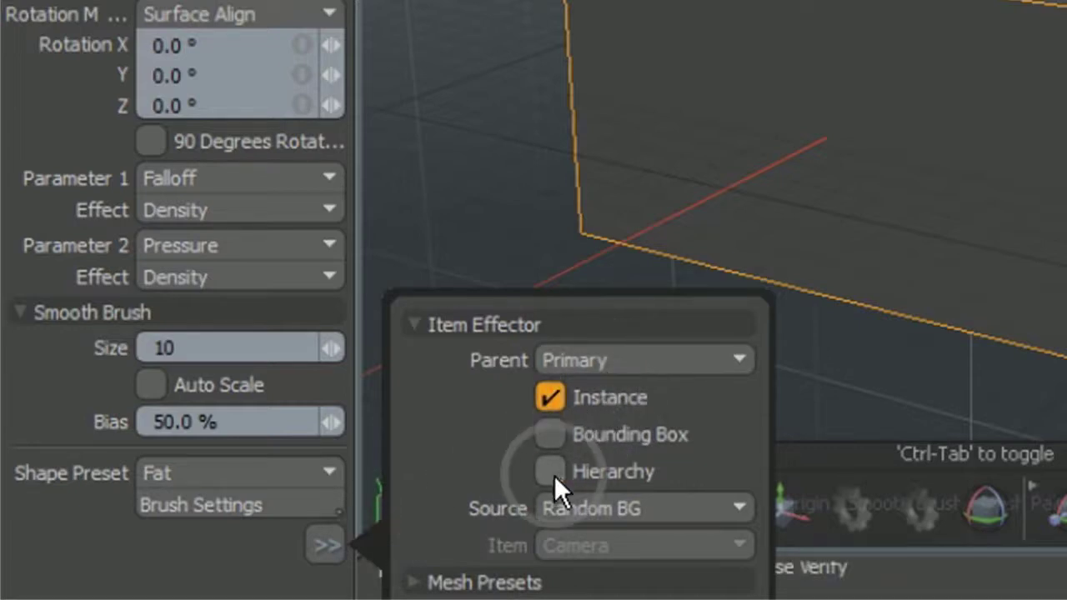
click(704, 508)
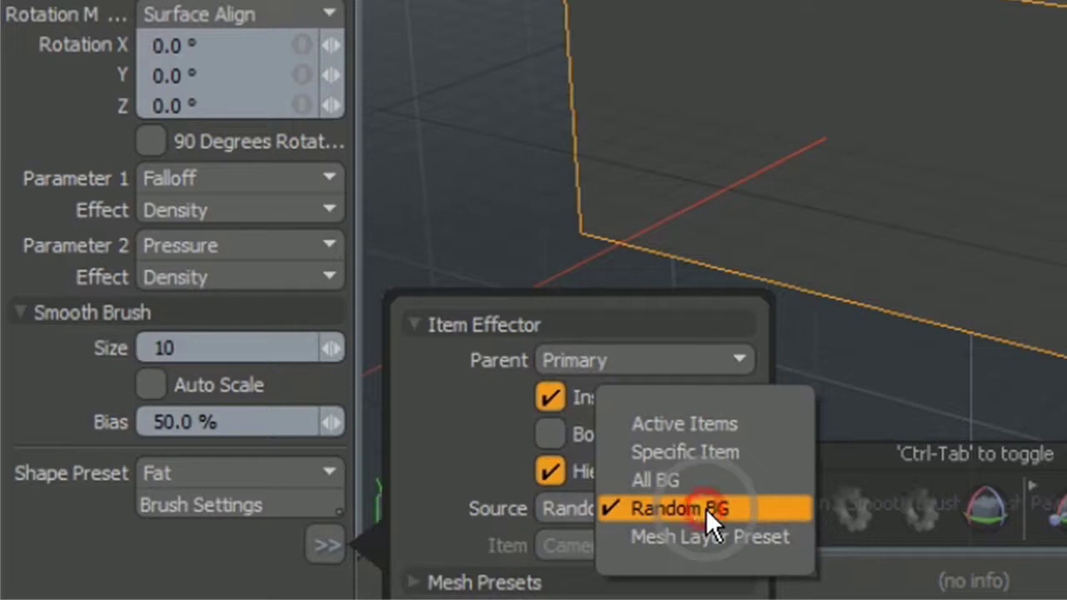
click(723, 453)
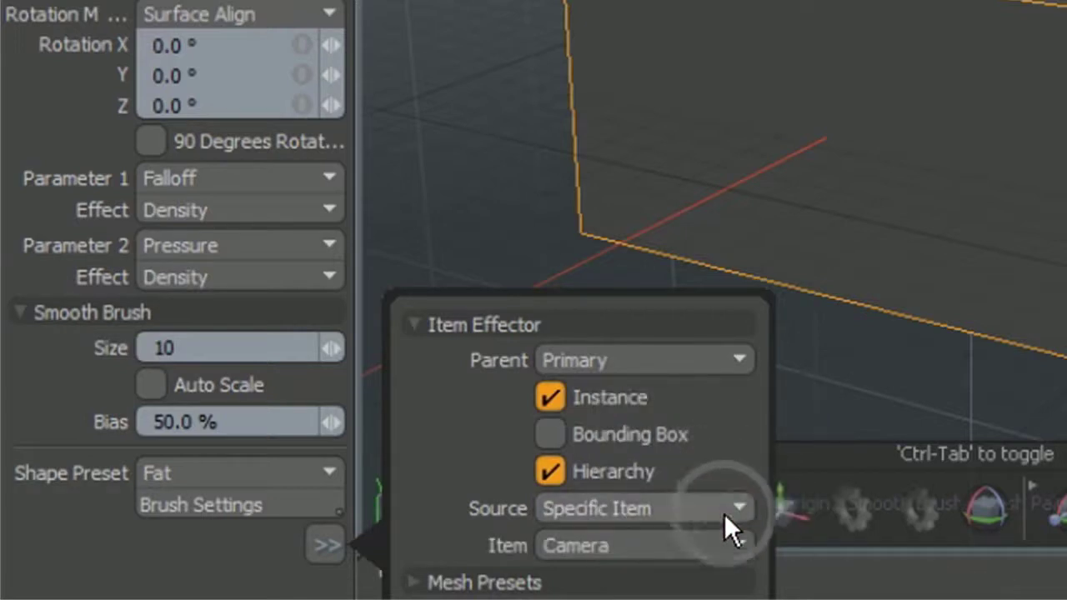
click(722, 542)
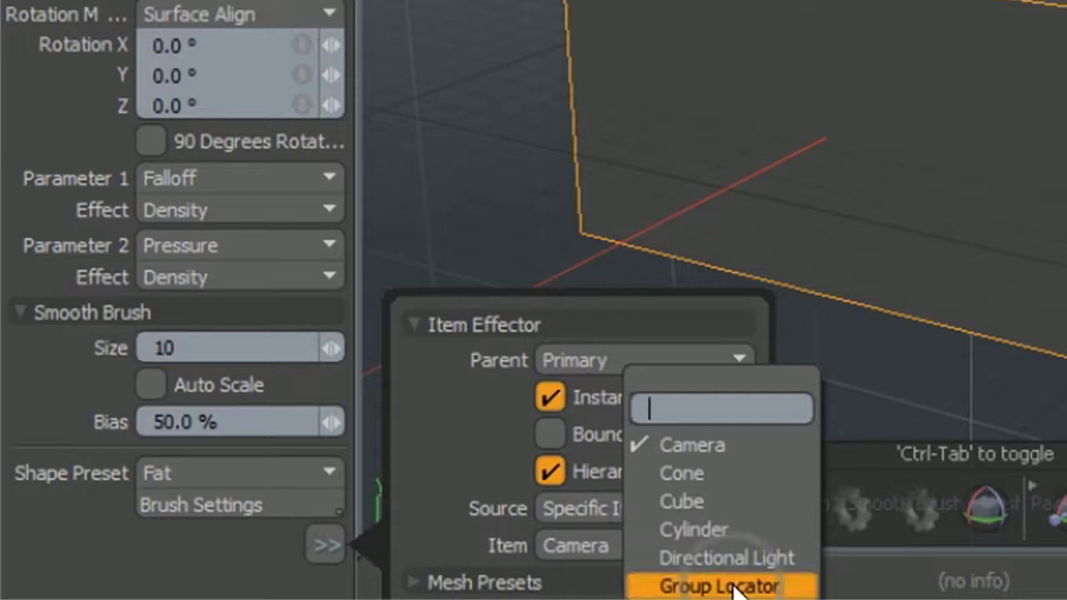
click(734, 586)
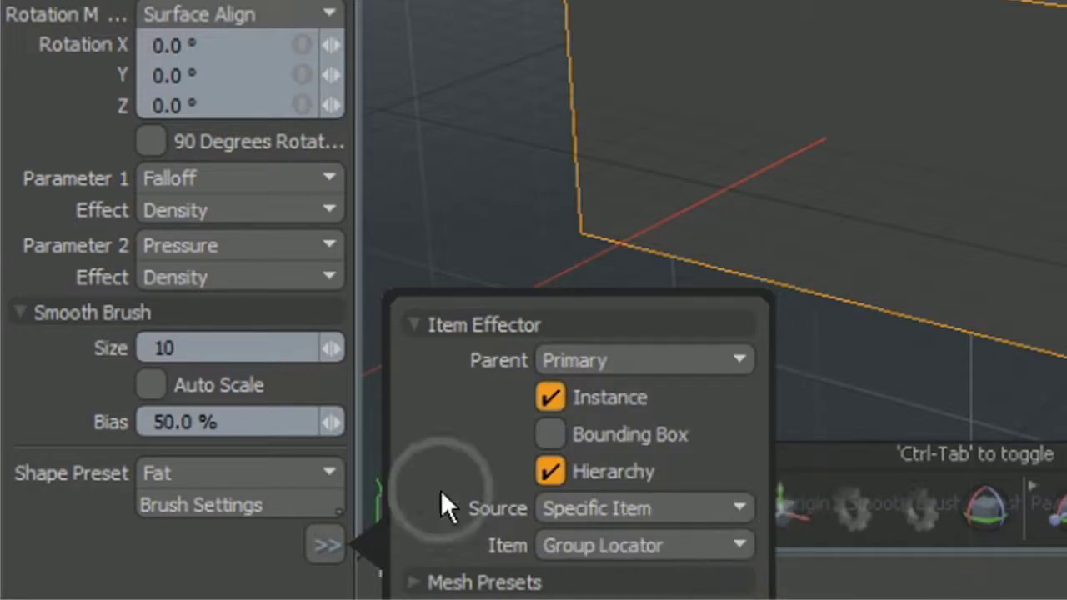
click(324, 544)
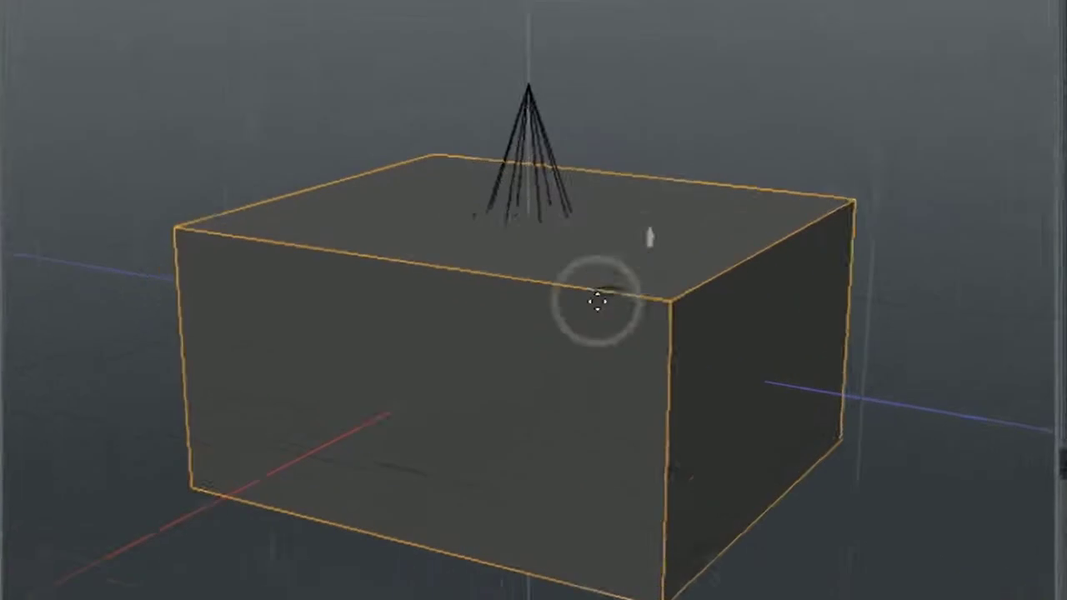
- Paint two test Group Locator instances onto the Cube's faces
click(531, 360)
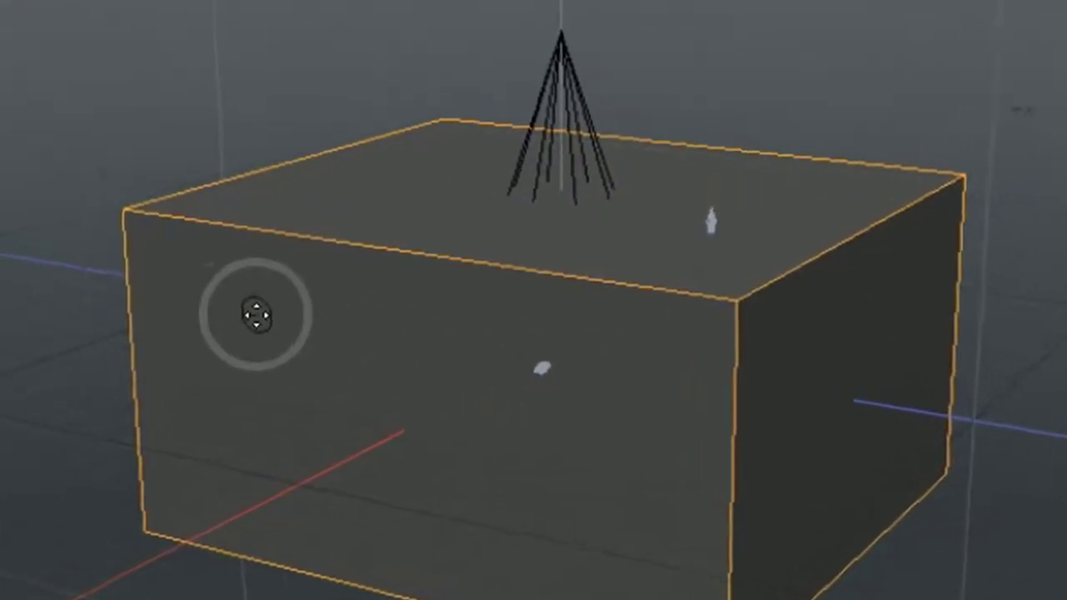
click(256, 314)
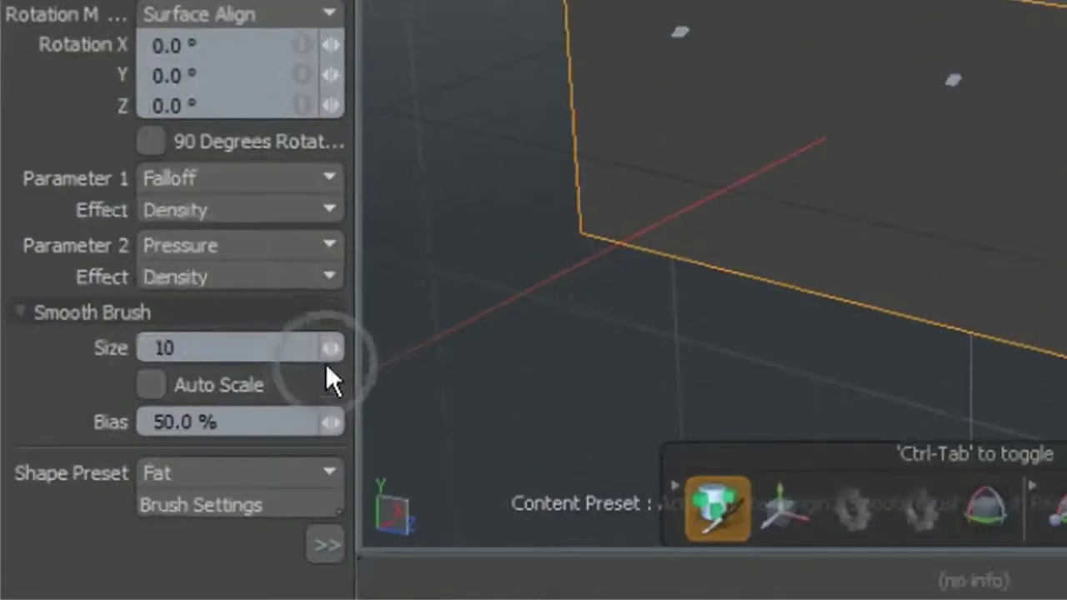
- Set brush size to 100 and paint instances on the Cube's front, top and right faces
mouse_move(331, 354)
mouse_down()
mouse_move(370, 339)
mouse_move(332, 350)
mouse_up()
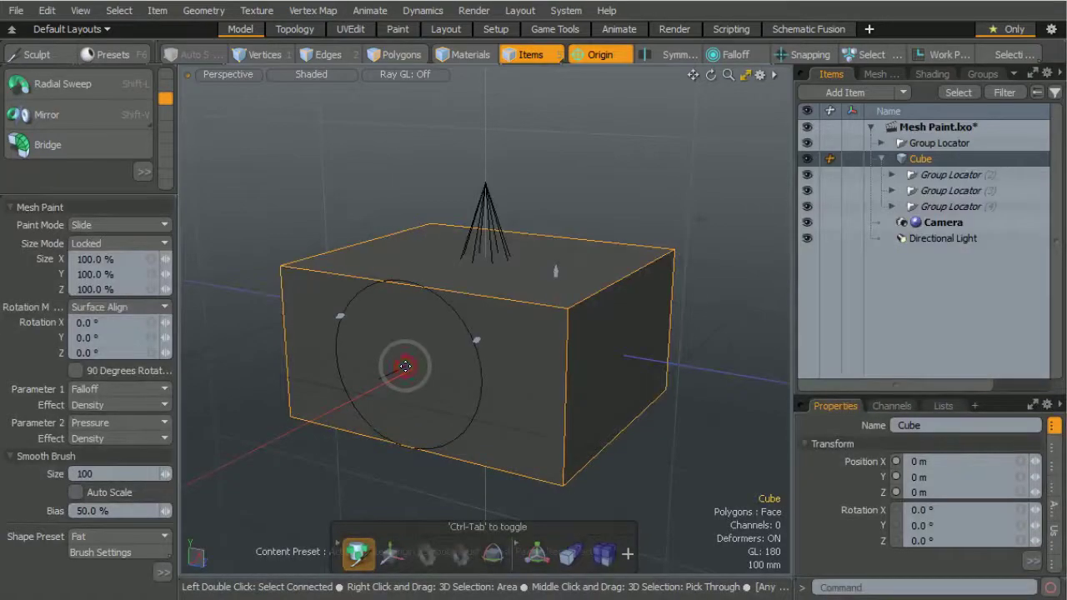
click(406, 366)
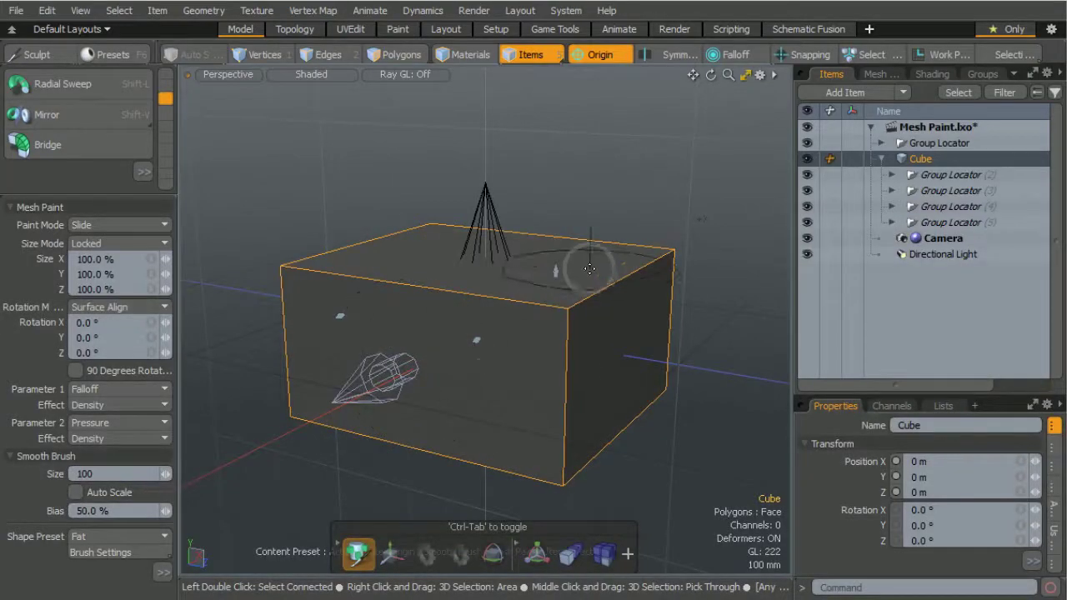
click(570, 257)
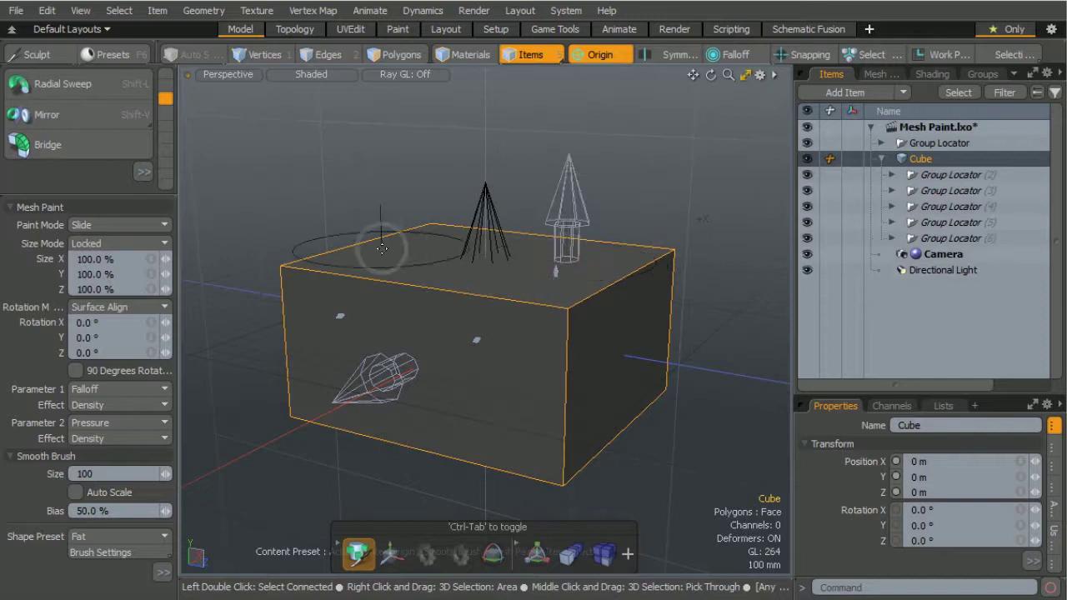
click(381, 249)
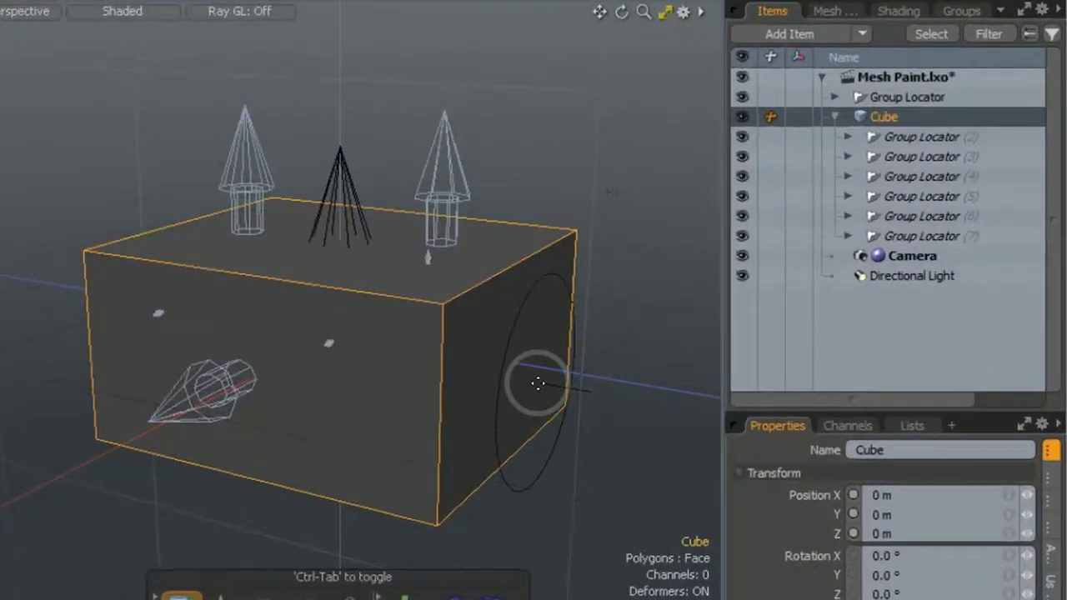
click(497, 368)
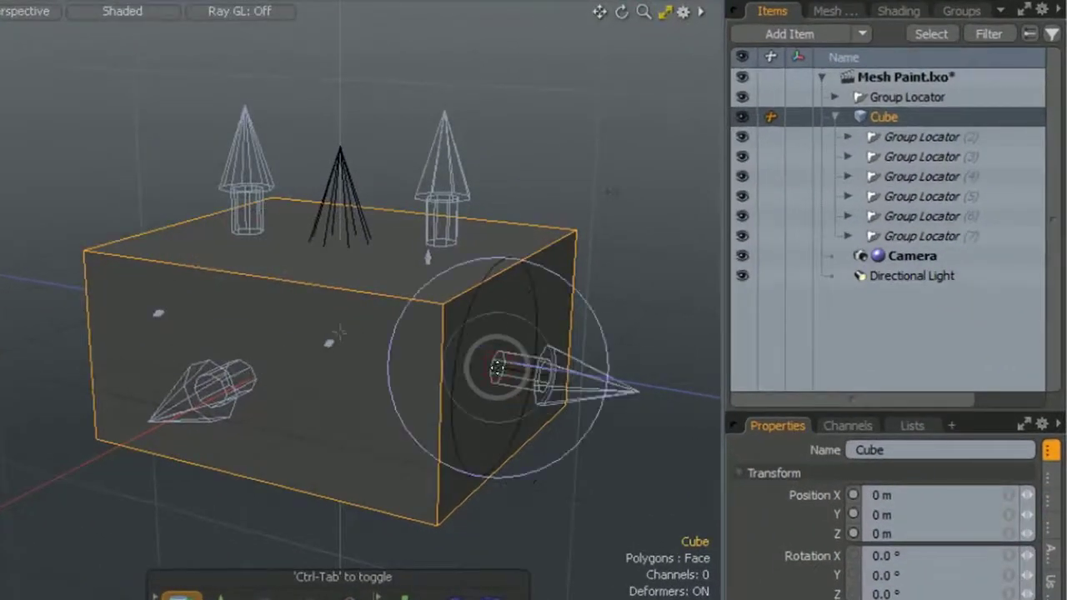
click(343, 403)
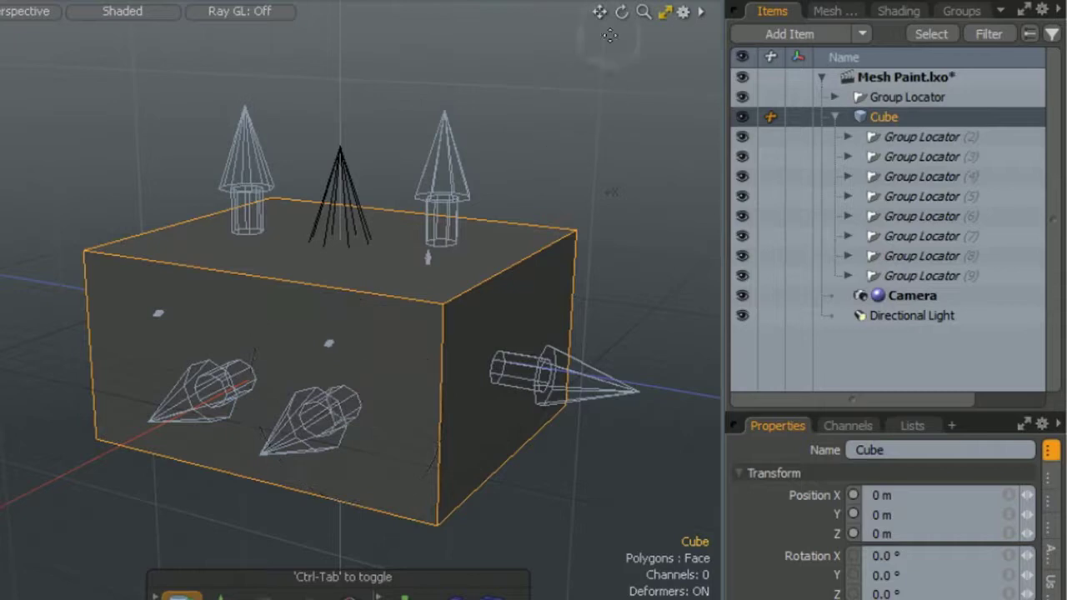
- Orbit around the Cube and paint five more instances on its front side
drag(621, 12, 273, 436)
click(245, 453)
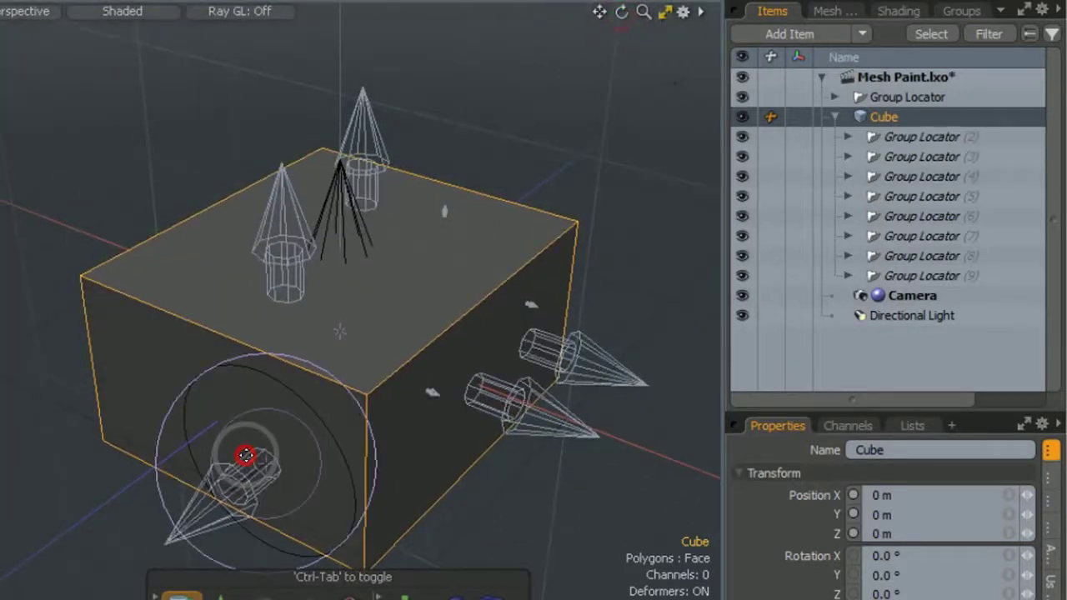
click(156, 363)
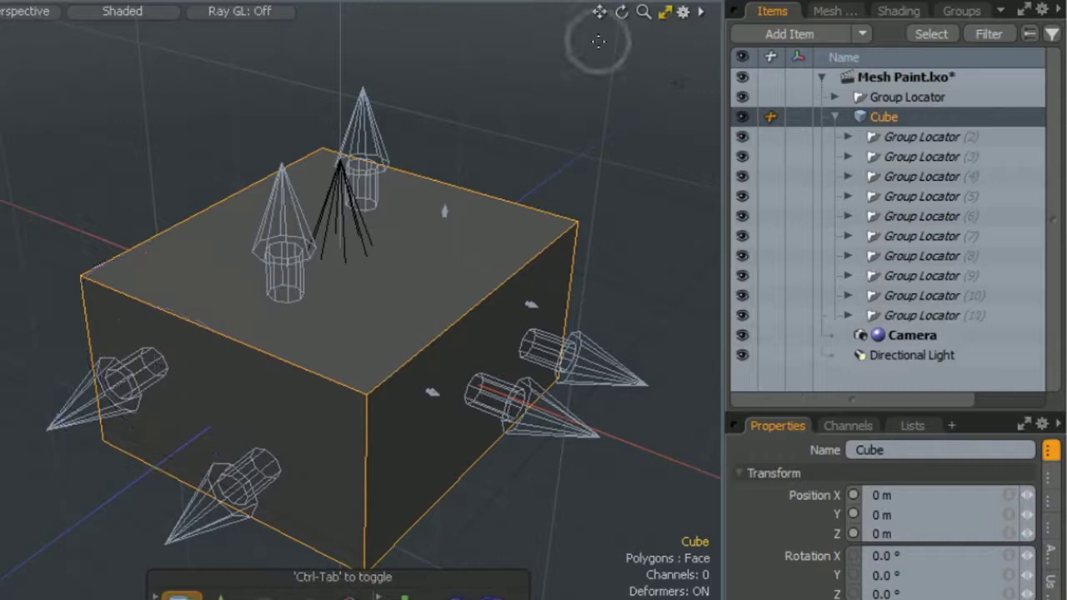
drag(621, 12, 360, 473)
click(352, 455)
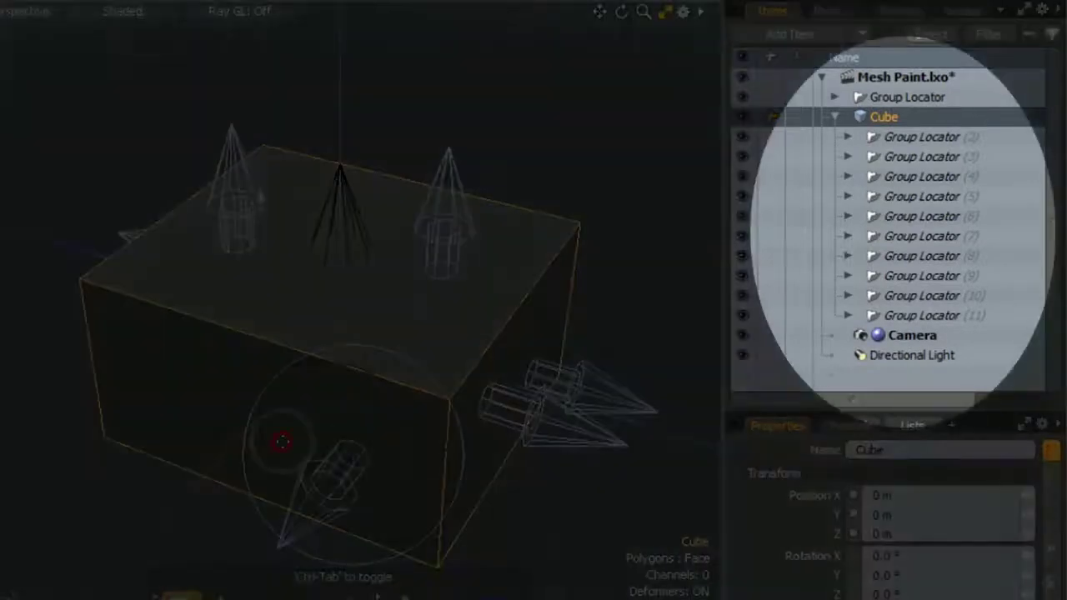
click(171, 384)
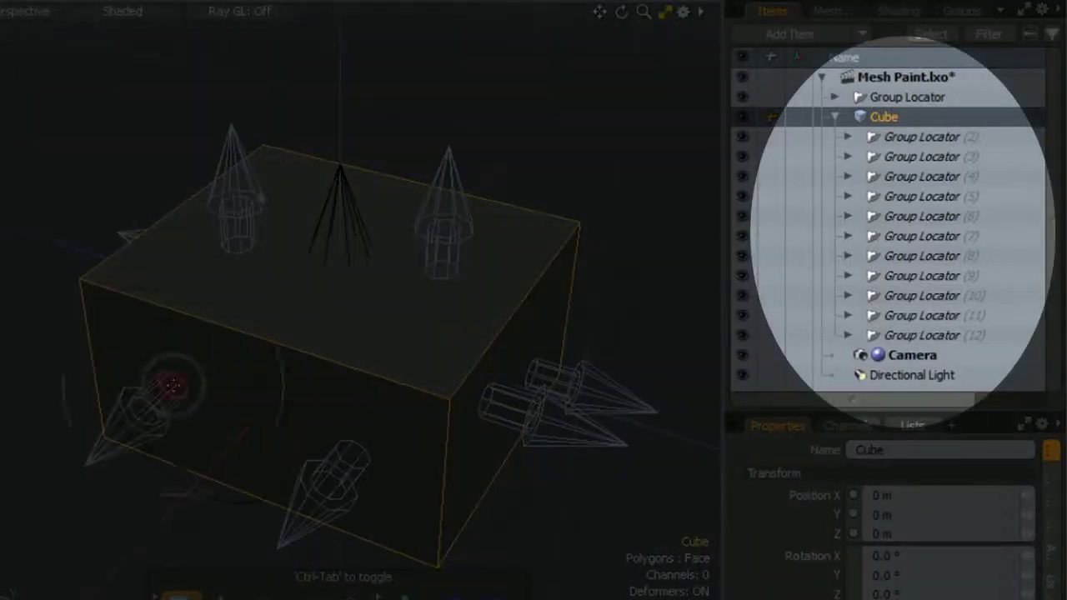
click(256, 392)
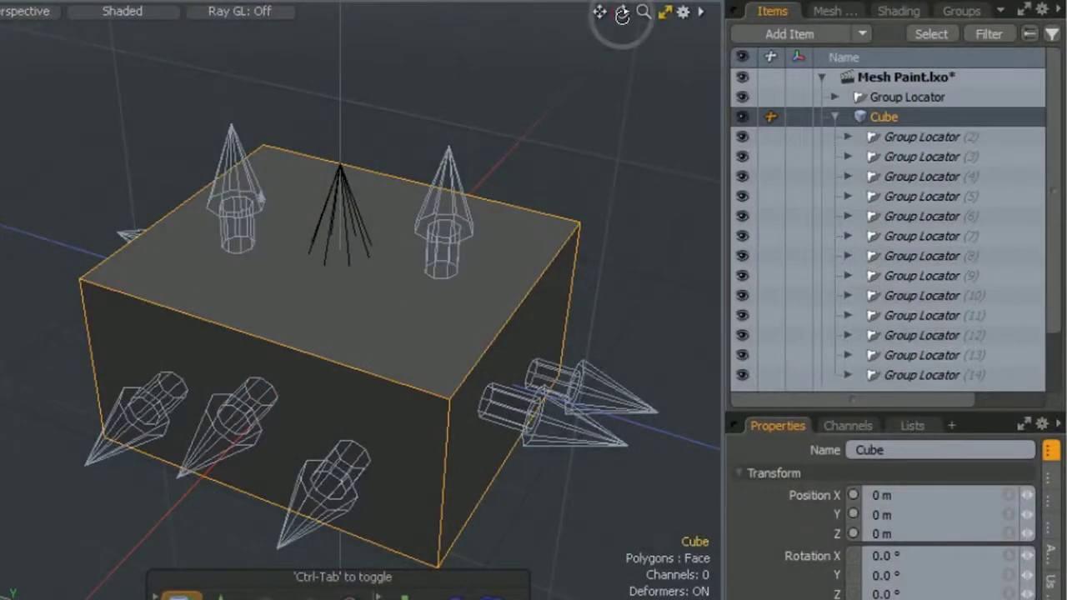
- Paint three instances on the Cube's underside, then one more on its right face
drag(622, 12, 431, 334)
click(431, 333)
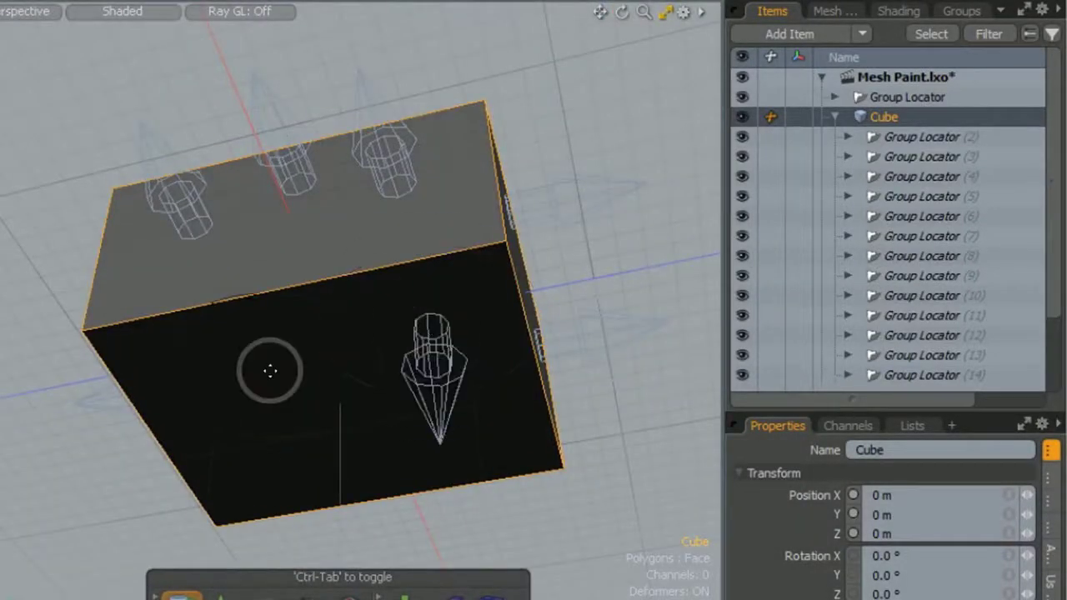
click(311, 387)
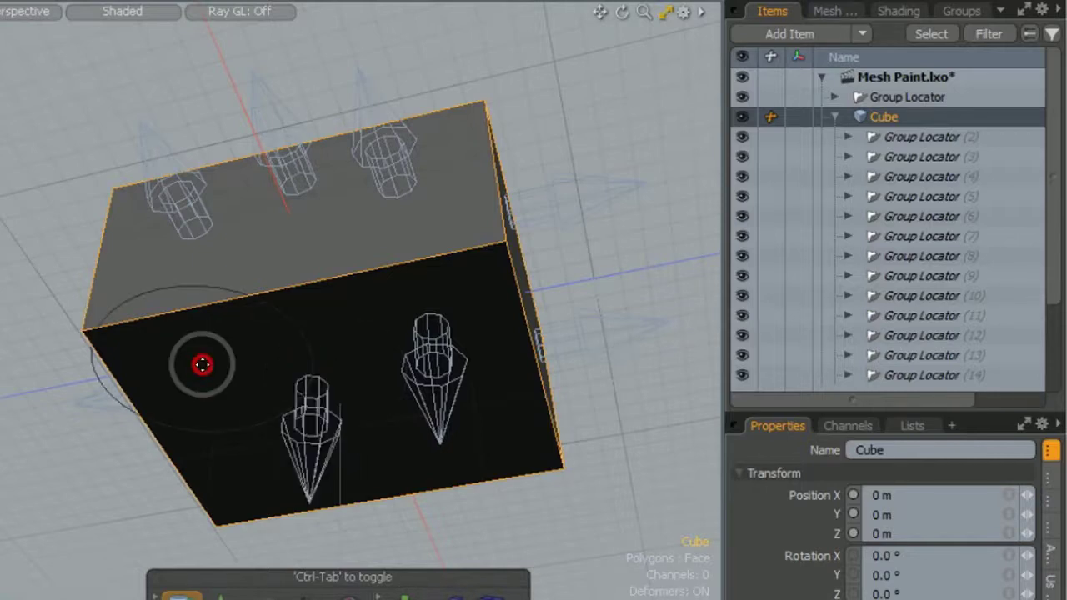
click(202, 364)
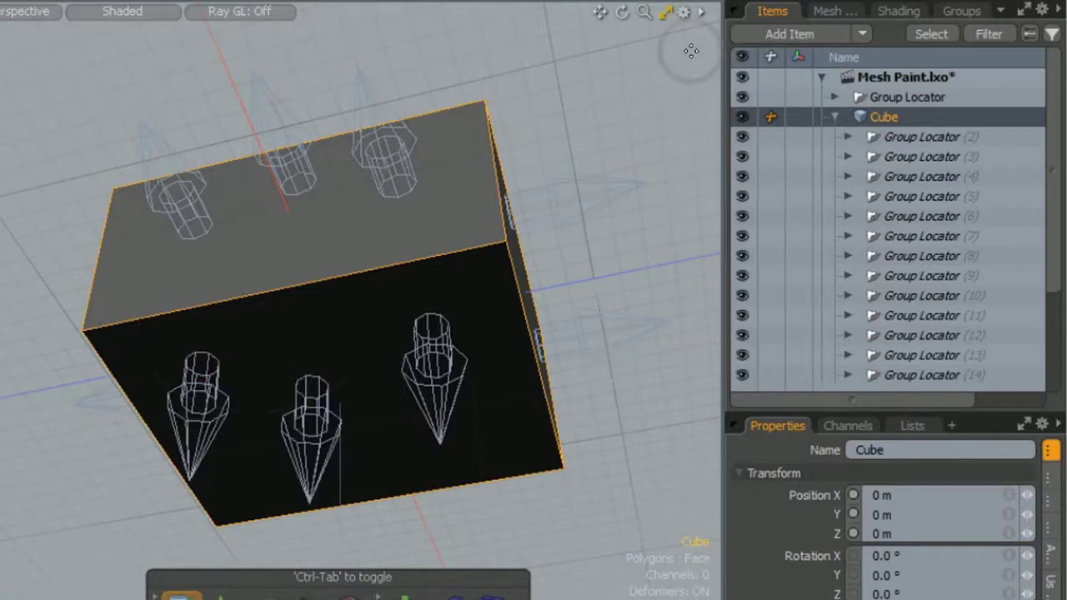
drag(622, 17, 622, 16)
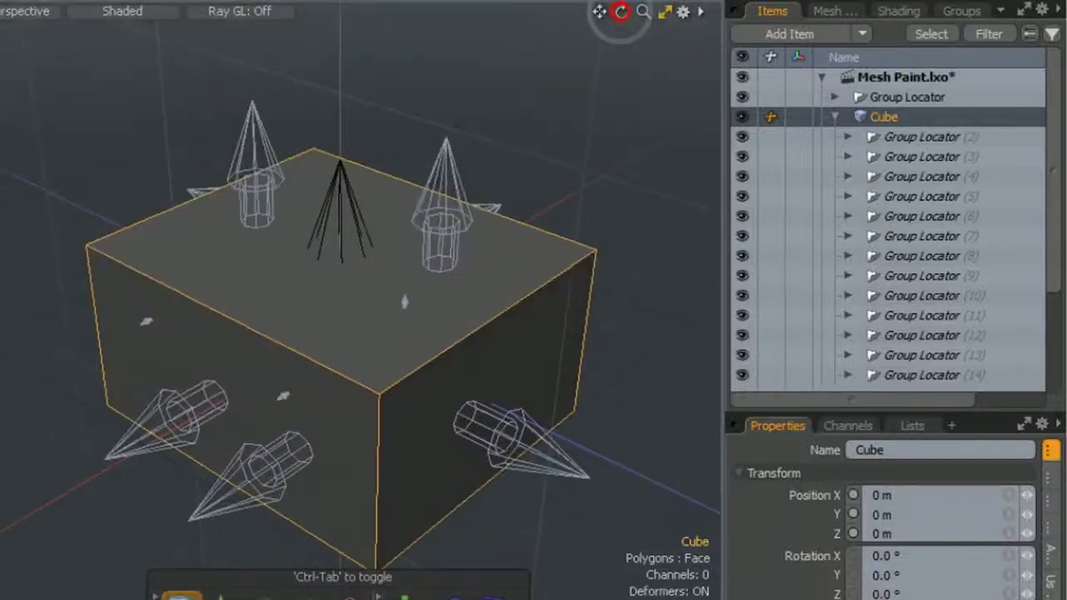
click(538, 331)
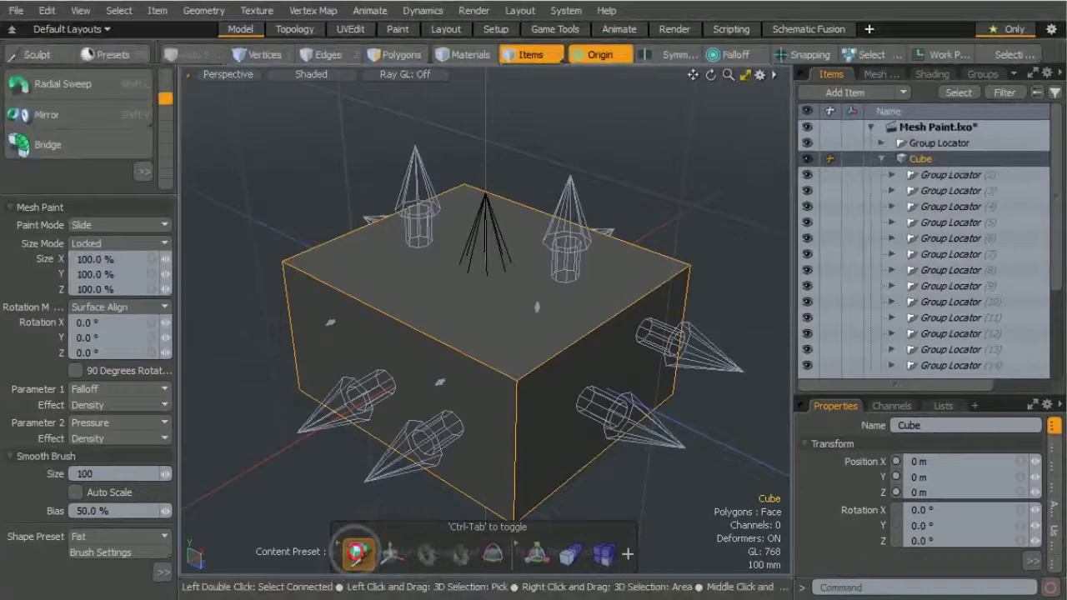
- Drop Mesh Paint, select the Group Locator, and show the viewport as Front wireframe
click(358, 552)
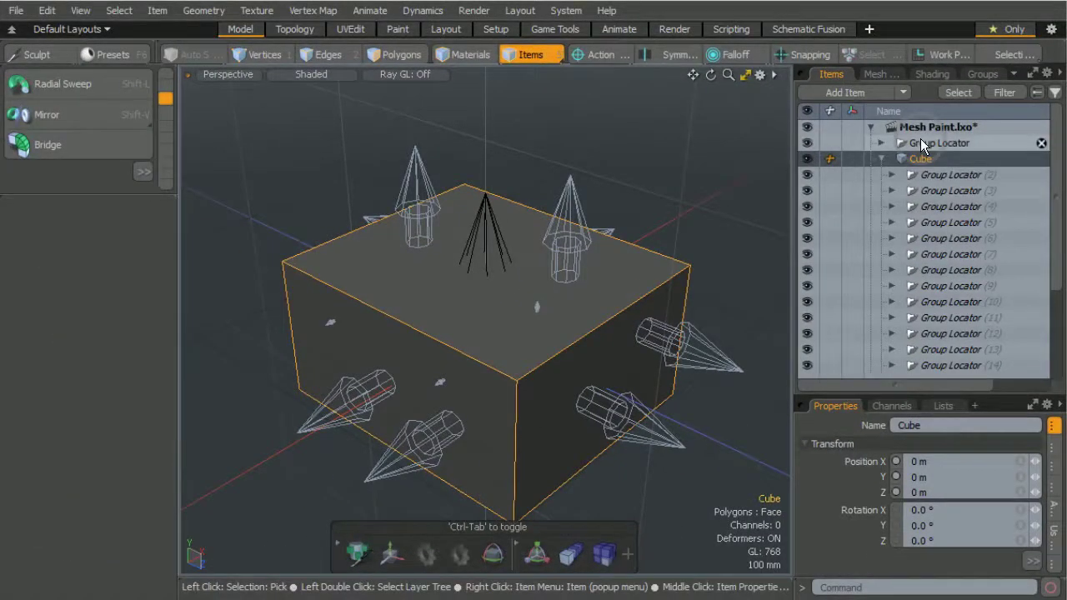
click(921, 140)
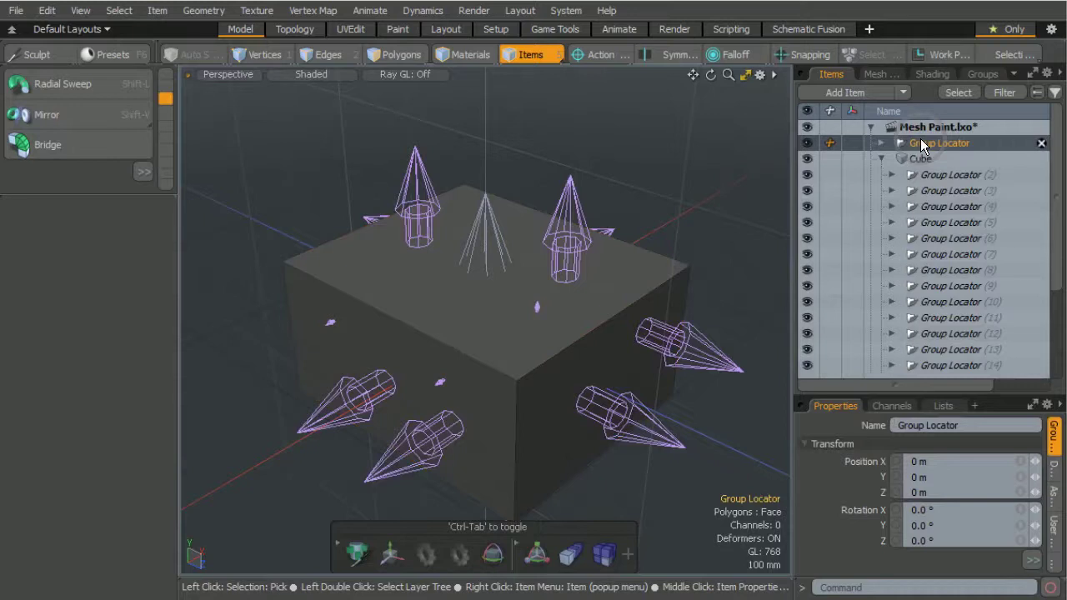
click(240, 74)
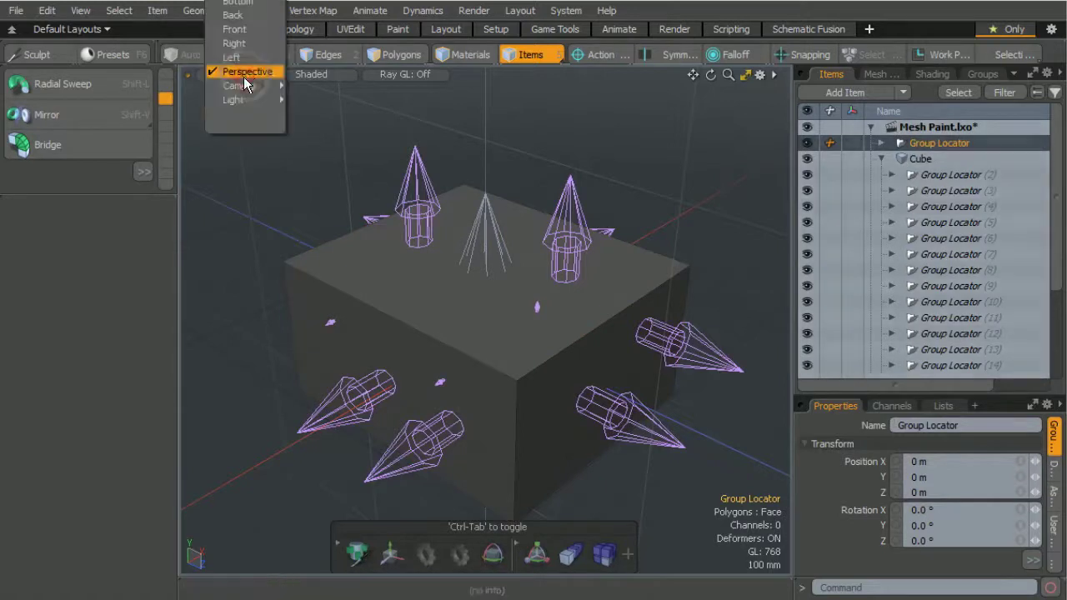
click(255, 33)
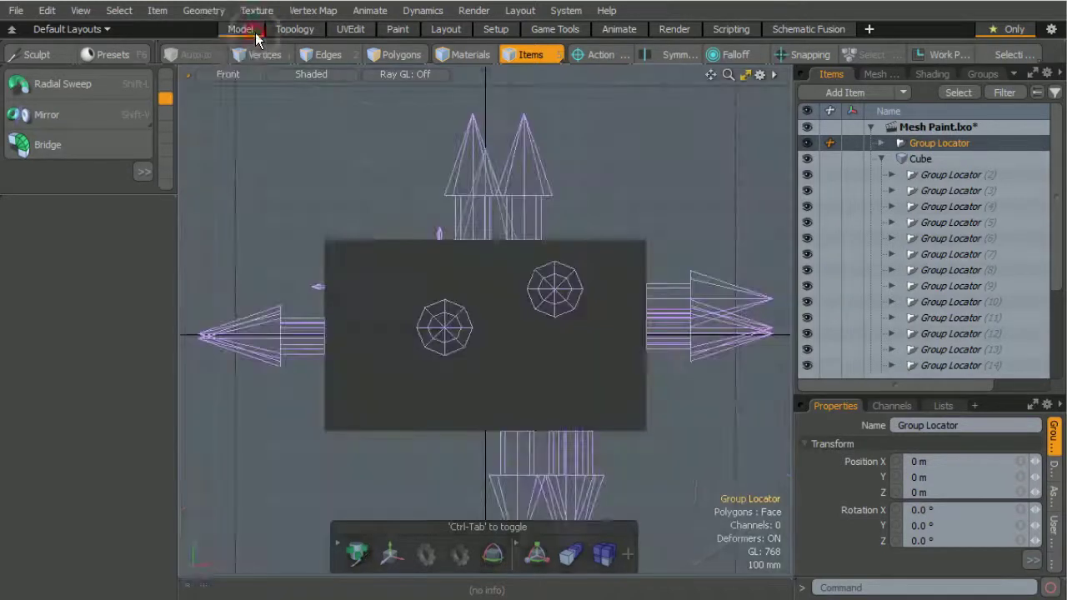
click(319, 75)
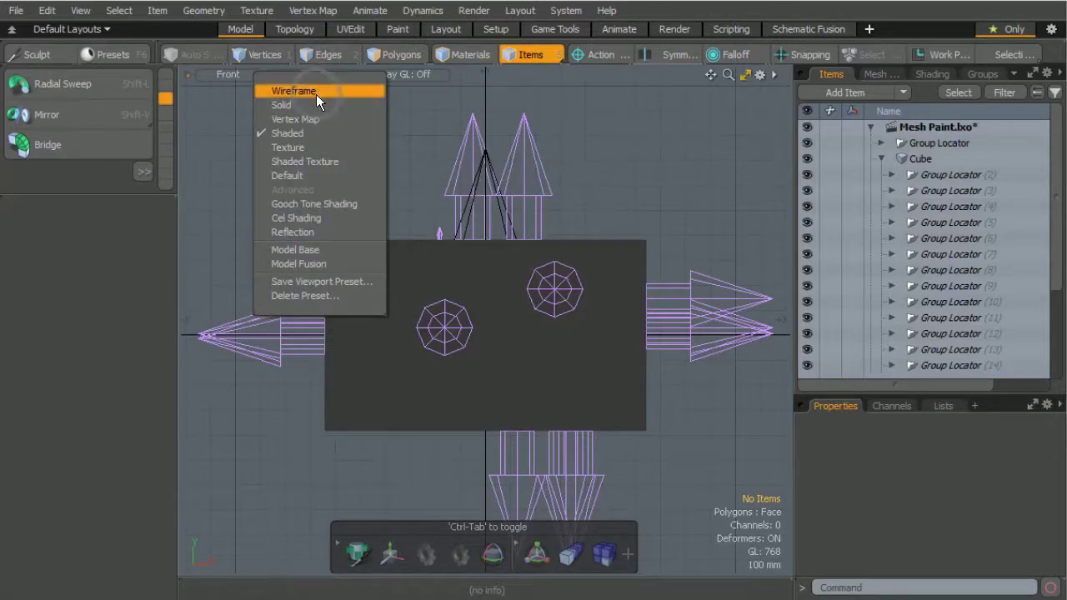
click(316, 93)
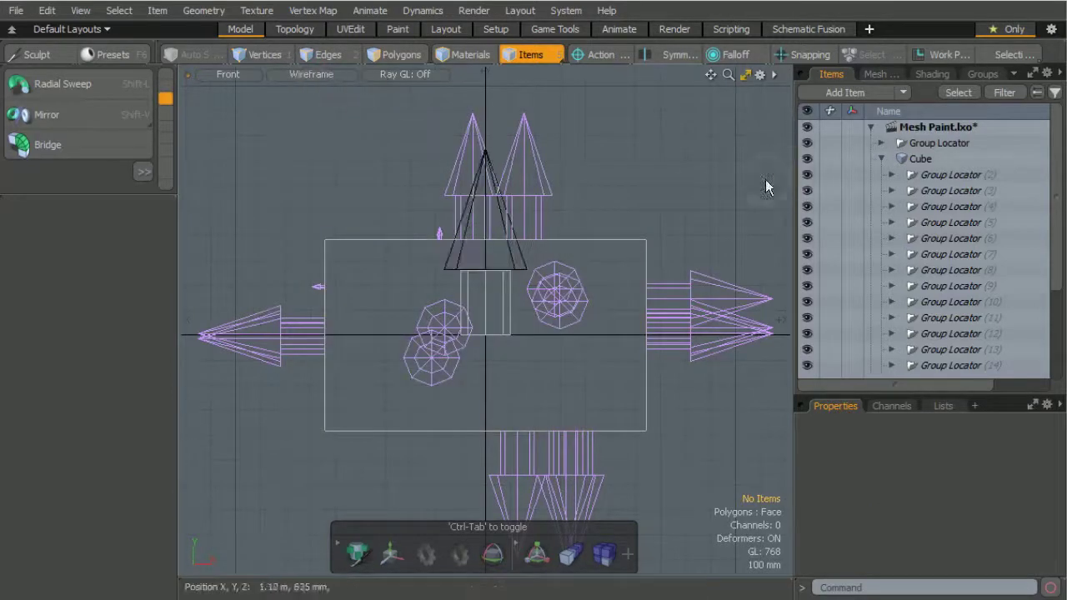
- Zoom in, select the Group Locator, and switch the selection mode to Center
drag(726, 73, 750, 73)
click(934, 143)
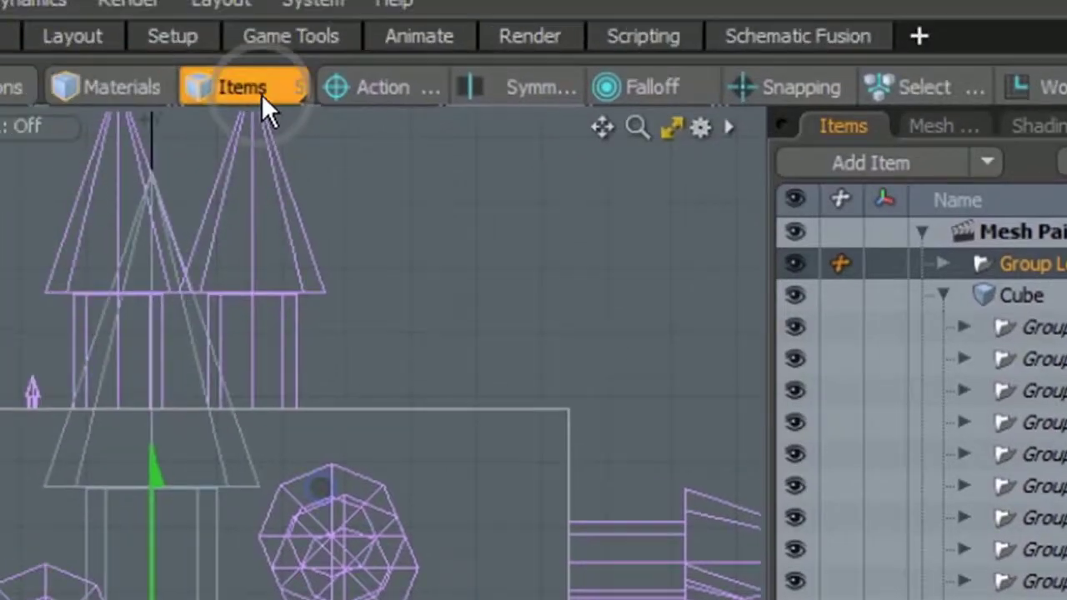
click(19, 35)
click(351, 105)
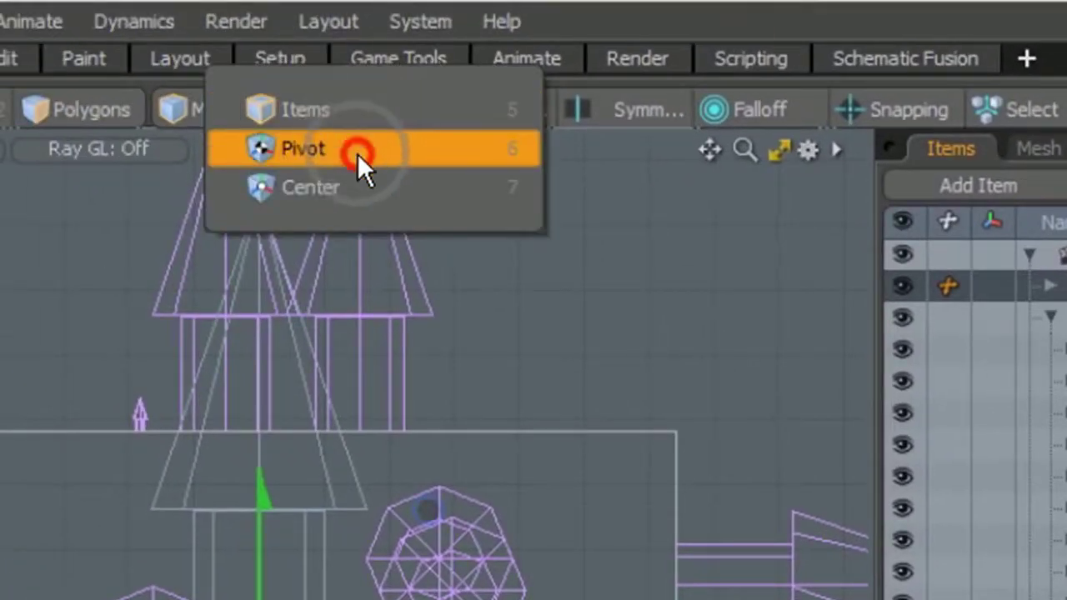
click(359, 177)
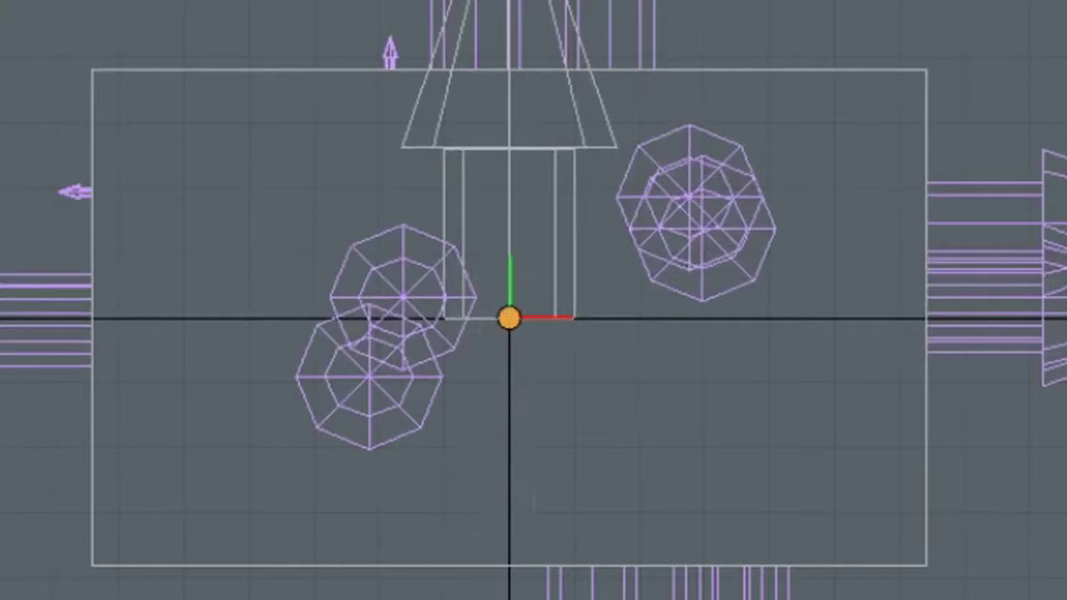
- Move the Group Locator's center up along Y to 130 mm
key(w)
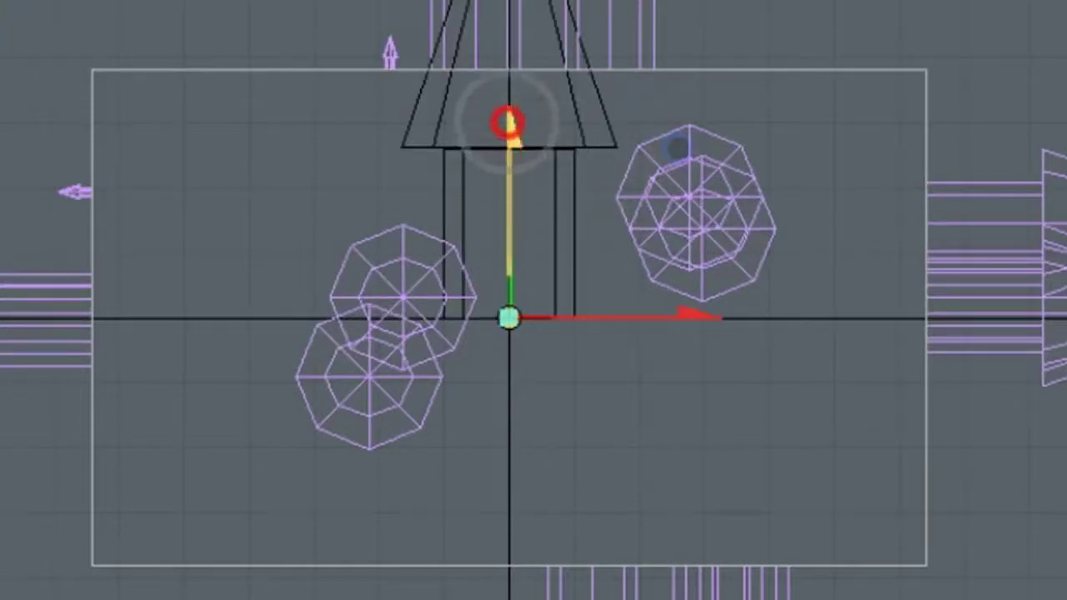
drag(505, 119, 507, 145)
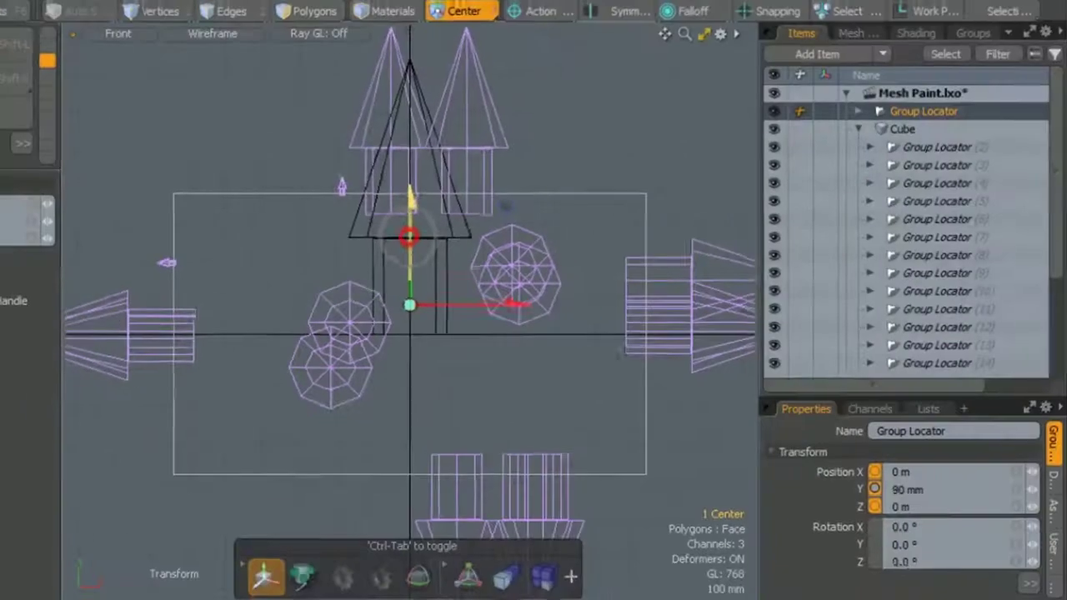
drag(411, 196, 411, 177)
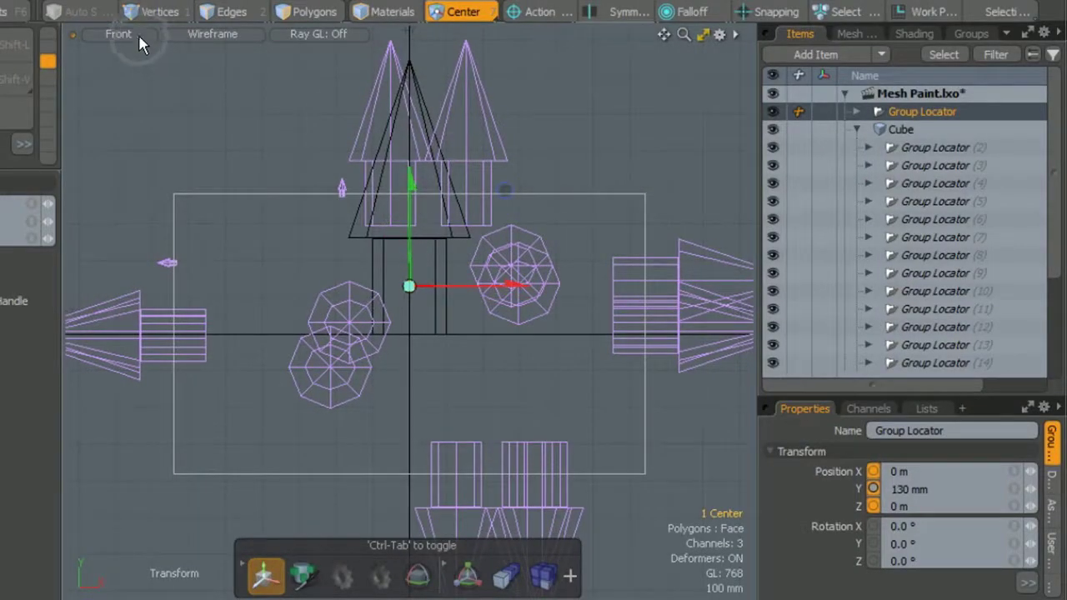
- Return to Perspective view and lower the center to 75 mm on Y
click(137, 33)
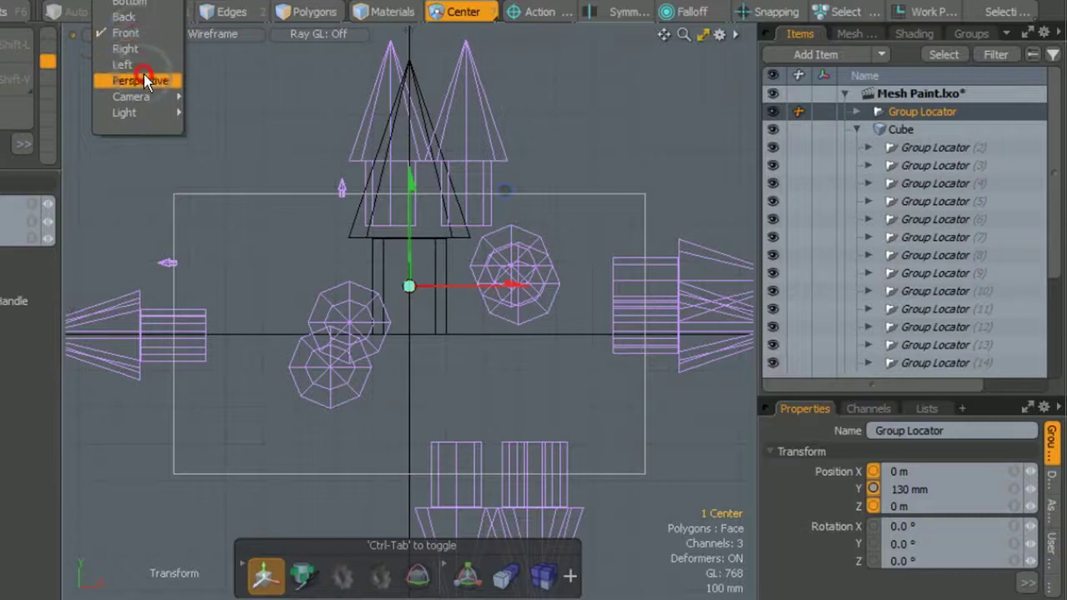
click(142, 71)
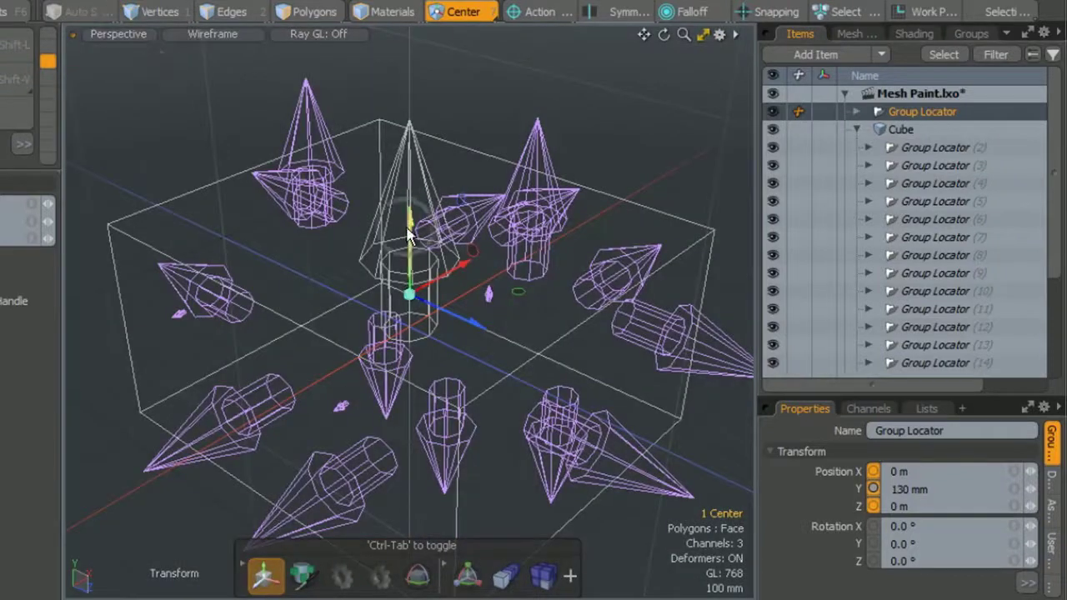
drag(410, 224, 411, 223)
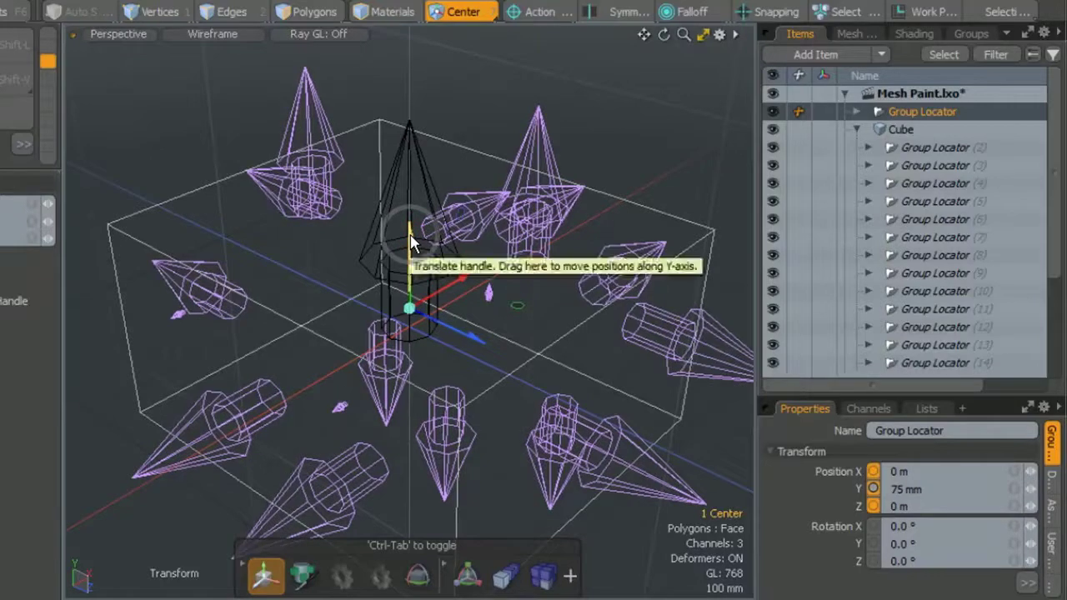
- Try Solid shading, then switch the viewport back to Wireframe
click(209, 35)
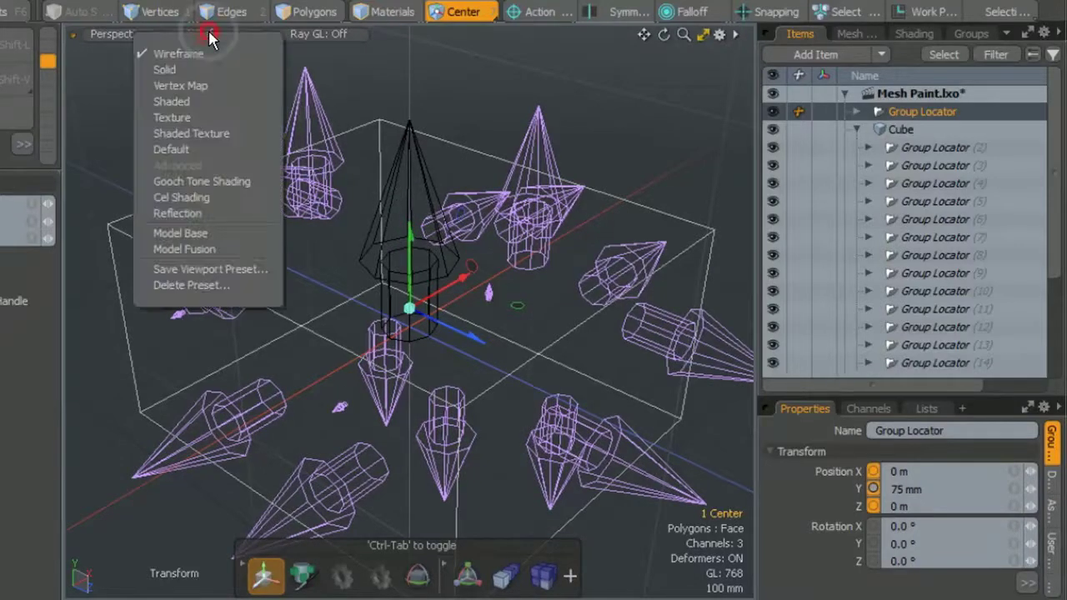
click(210, 73)
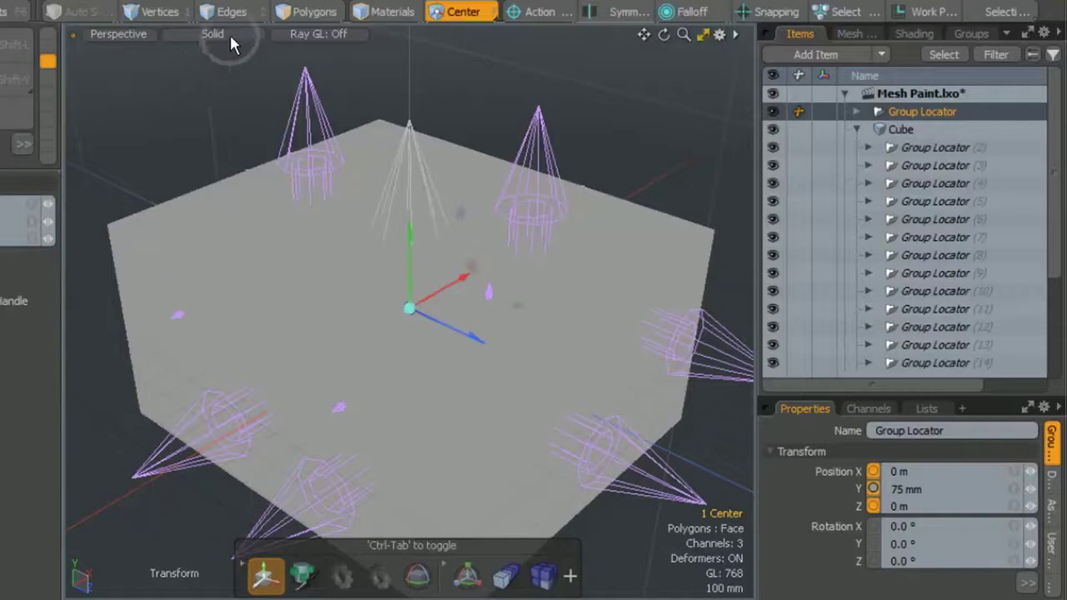
click(231, 38)
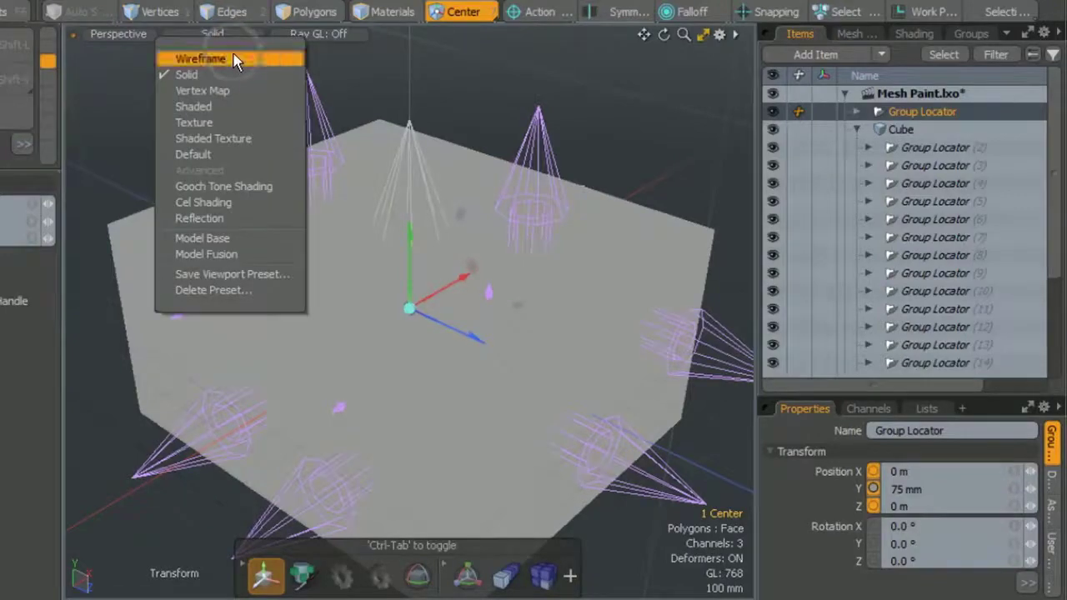
click(232, 59)
- Switch Ray GL to Fast and deselect the Group Locator to view the cone-studded cube
click(320, 34)
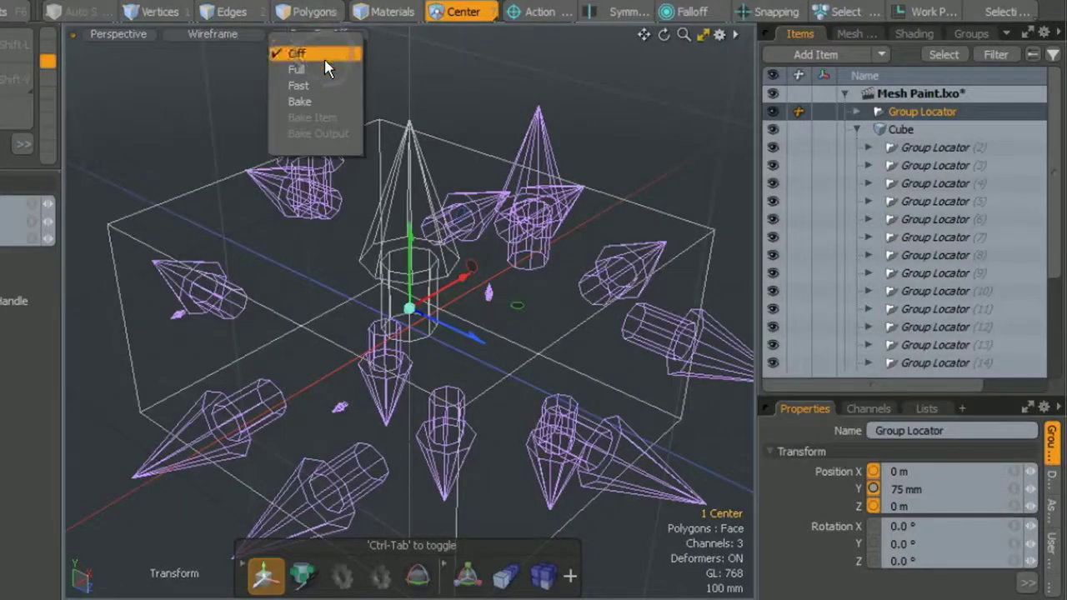
click(326, 81)
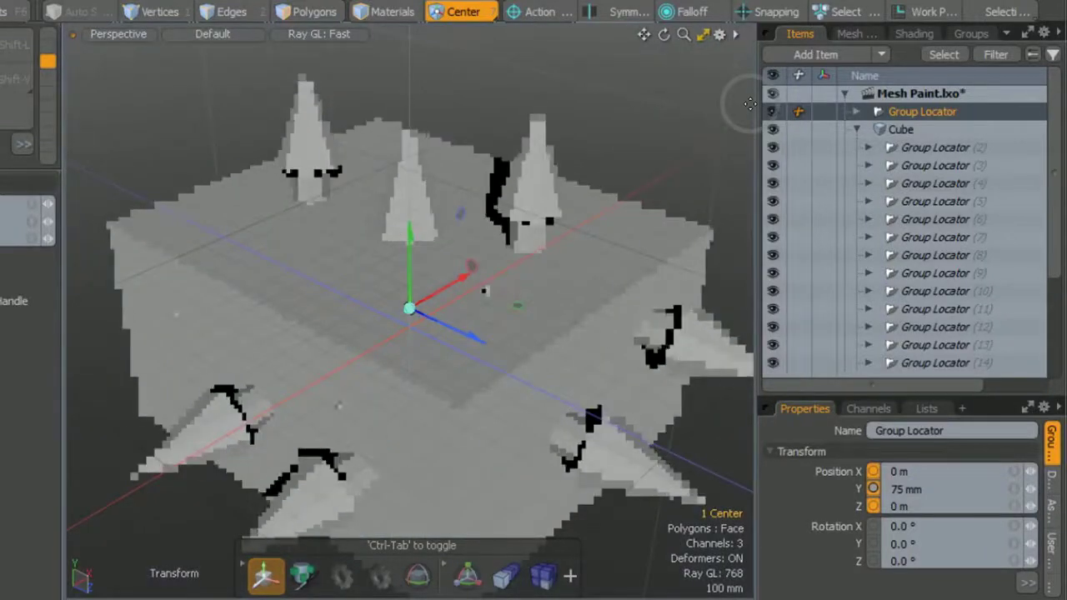
click(920, 94)
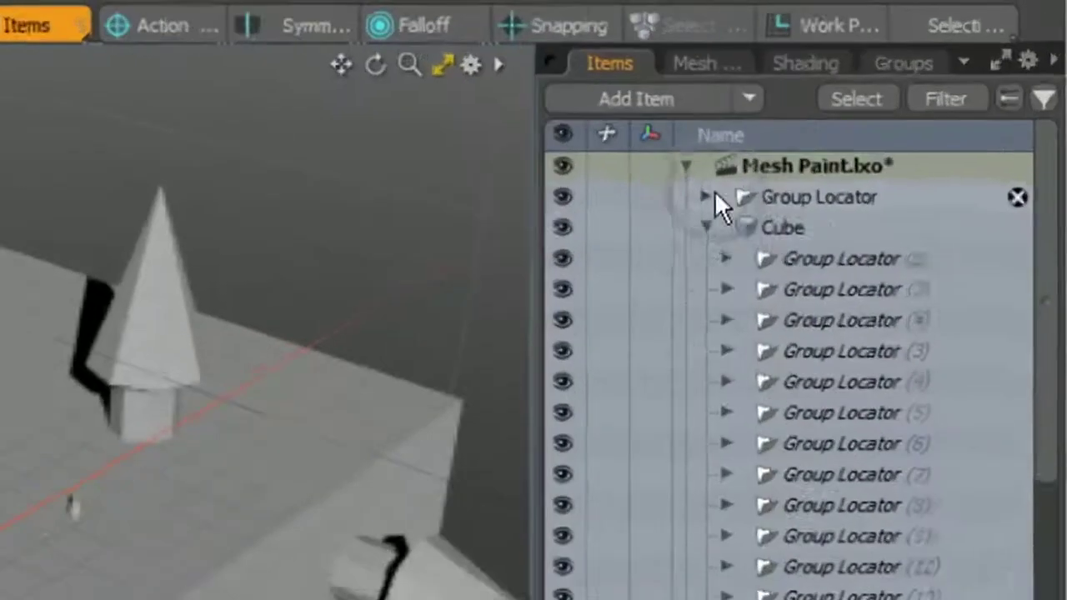
- Expand the Group Locator, select the original Cylinder, and bring up the Select menu
click(706, 200)
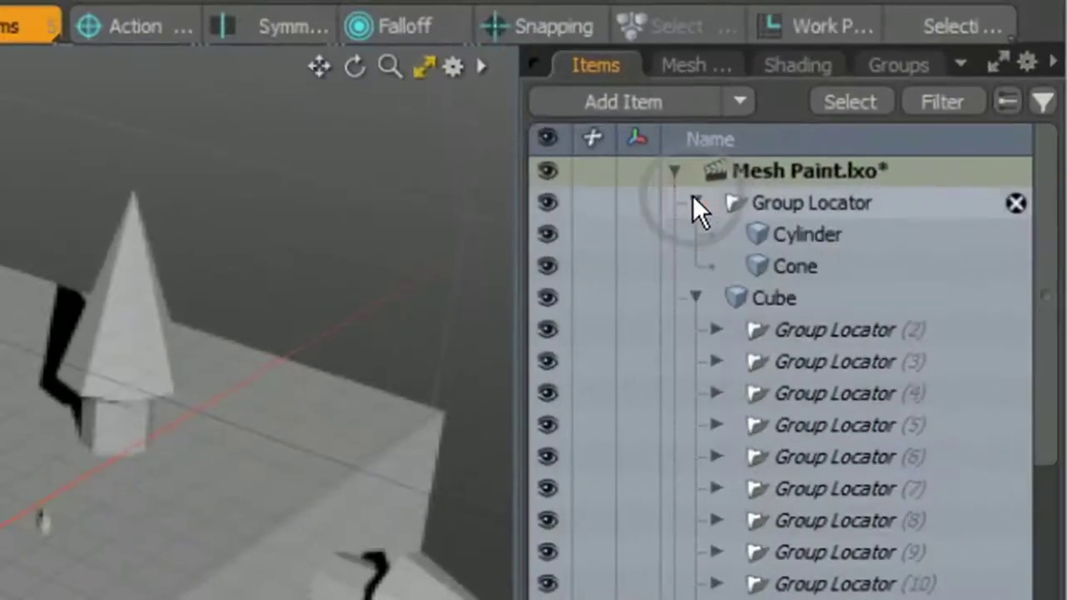
click(780, 237)
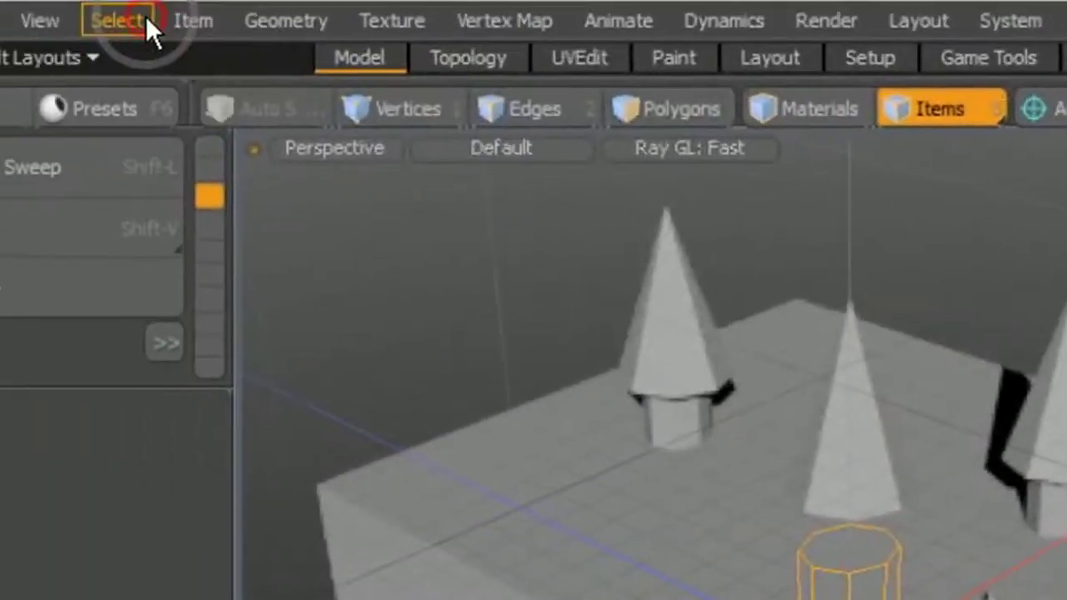
click(149, 18)
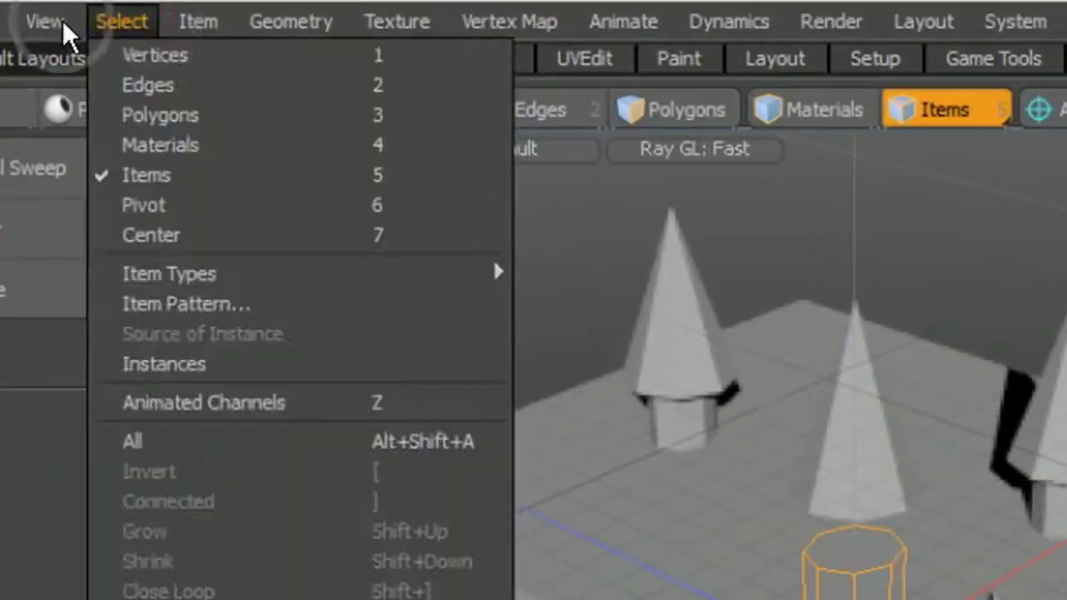